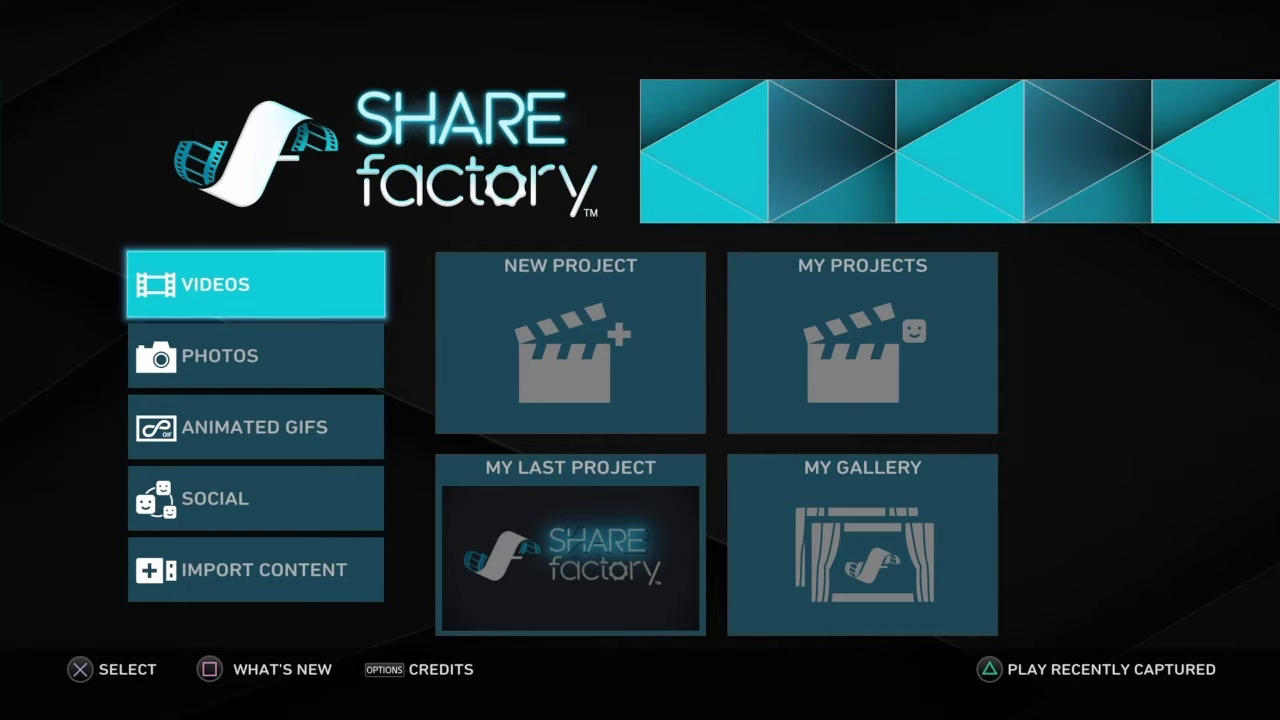
key(Right)
key(Right)
key(Left)
key(Right)
key(Down)
key(Left)
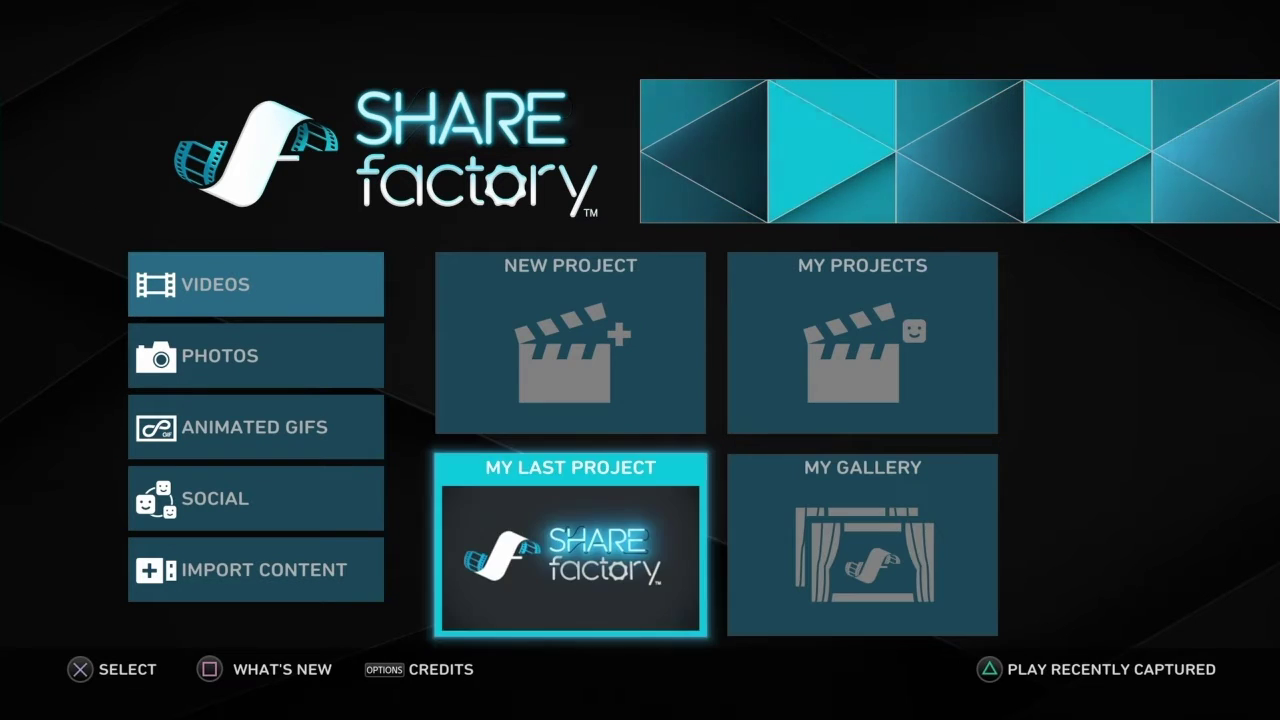
key(Left)
key(Right)
key(Left)
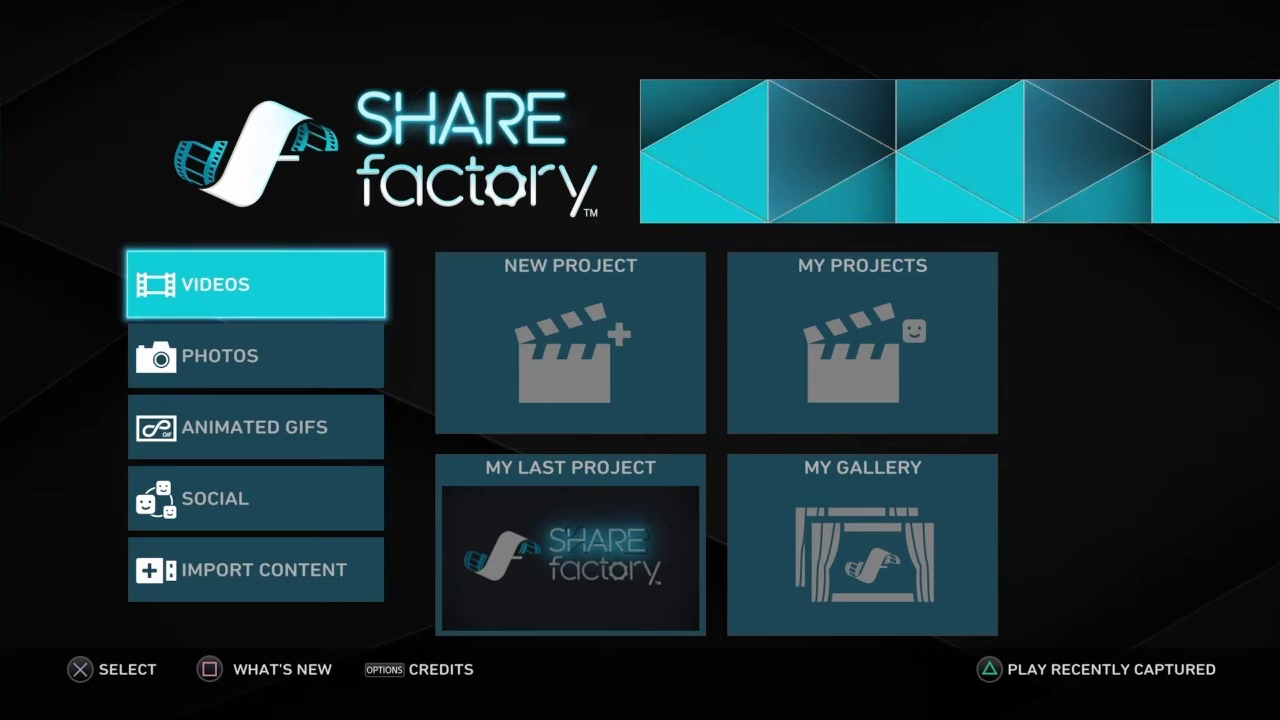
Start a new video project and proceed to choosing its clips.
key(Right)
key(Left)
key(Right)
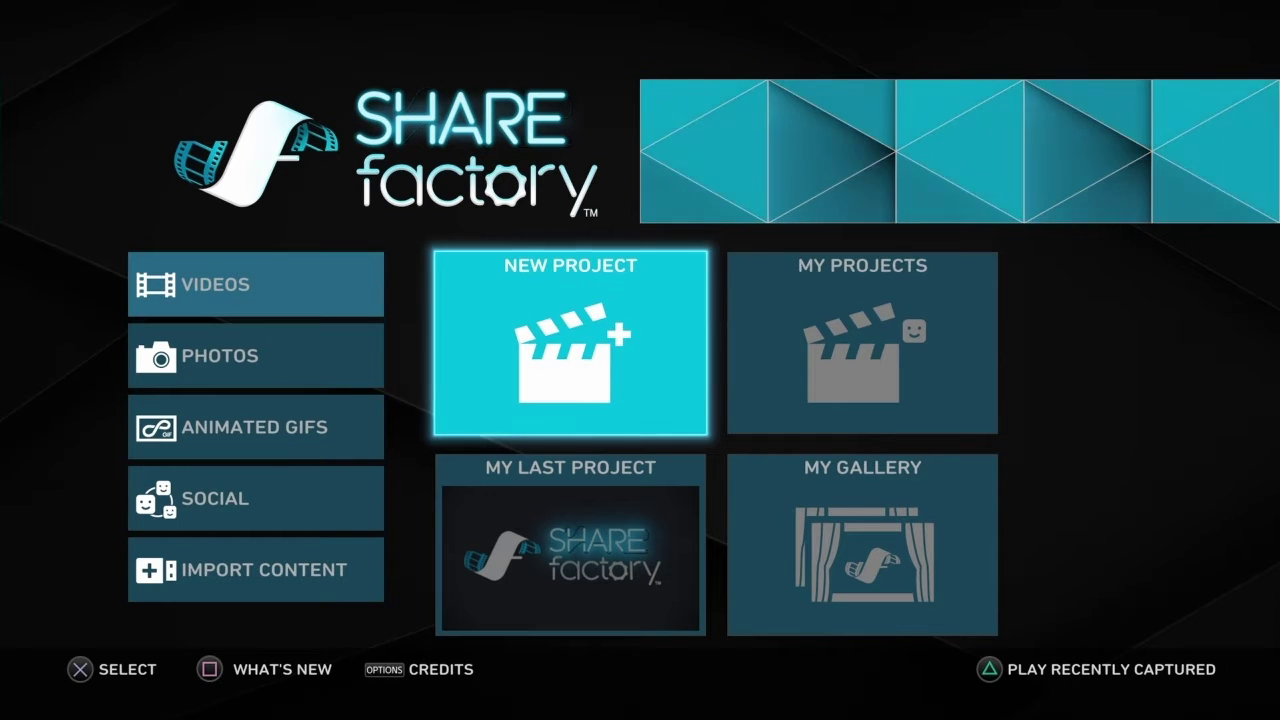
key(Return)
key(Down)
key(Left)
key(Right)
key(Return)
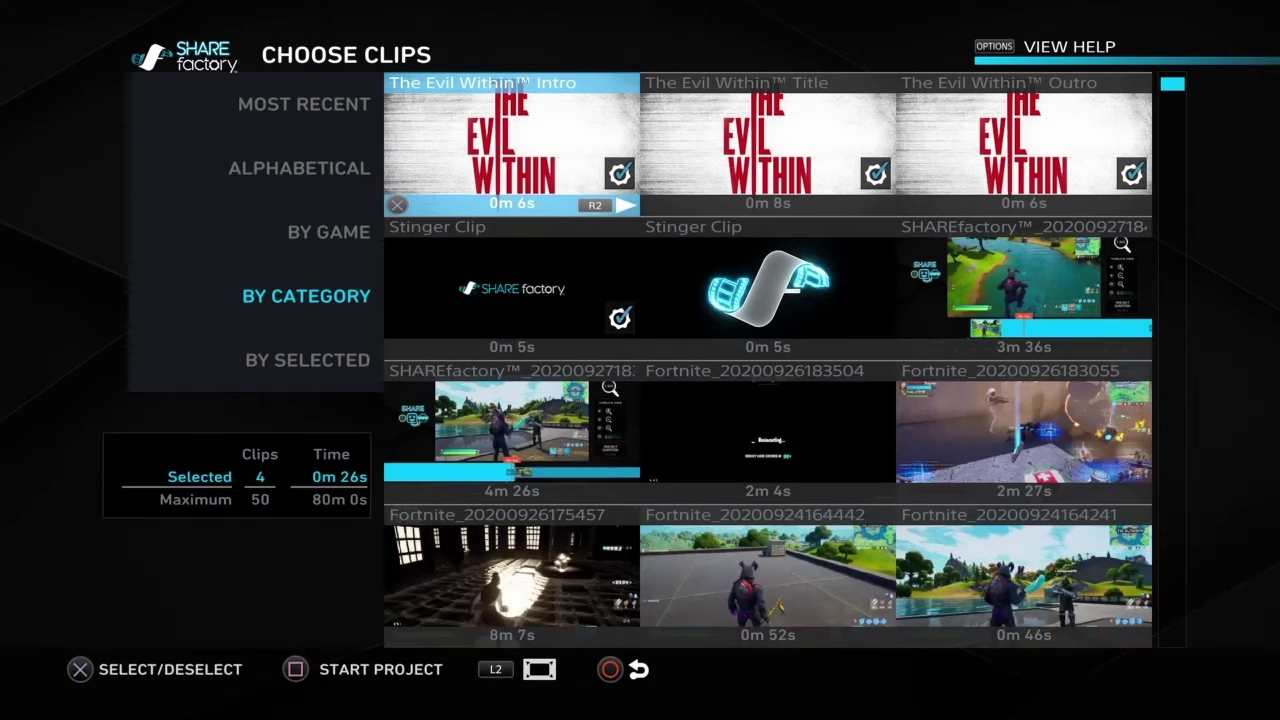
Deselect the preset Stinger Clip and The Evil Within Intro, Title and Outro clips.
key(Down)
key(Return)
key(Up)
key(Return)
key(Right)
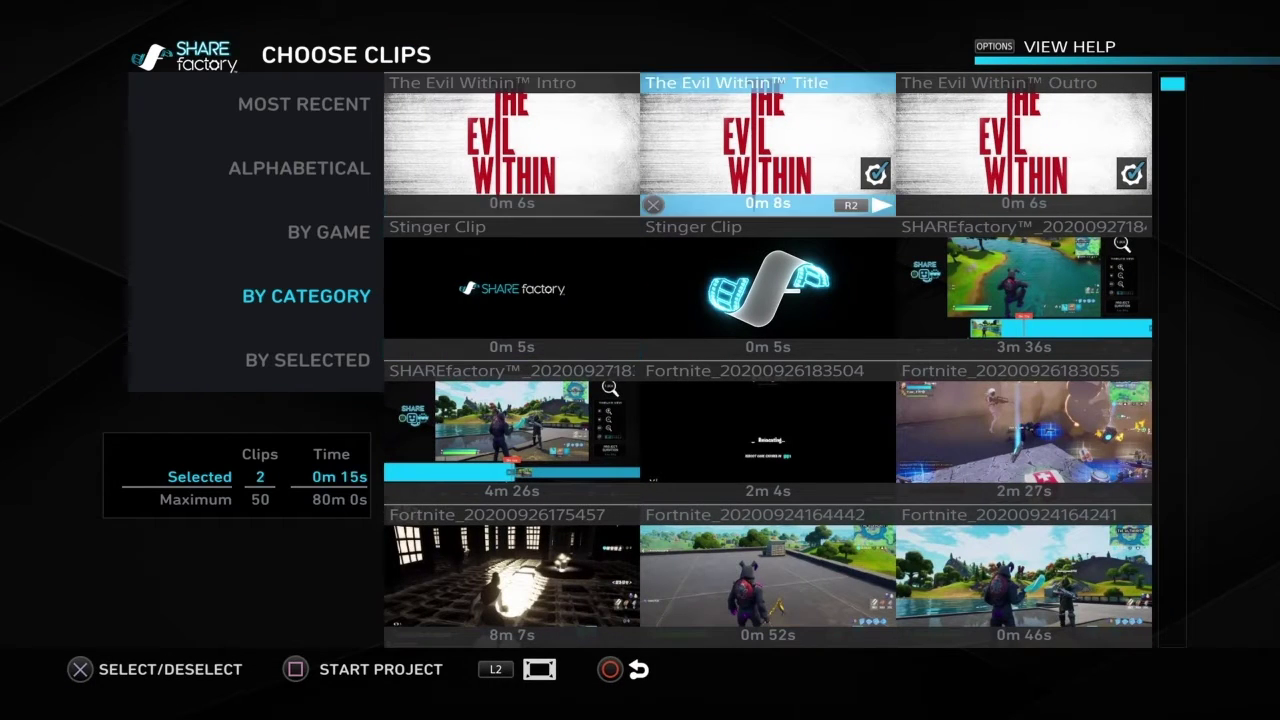
key(Return)
key(Right)
key(Return)
key(Down)
key(Left)
key(Down)
key(Down)
key(Right)
key(Right)
key(Left)
key(Left)
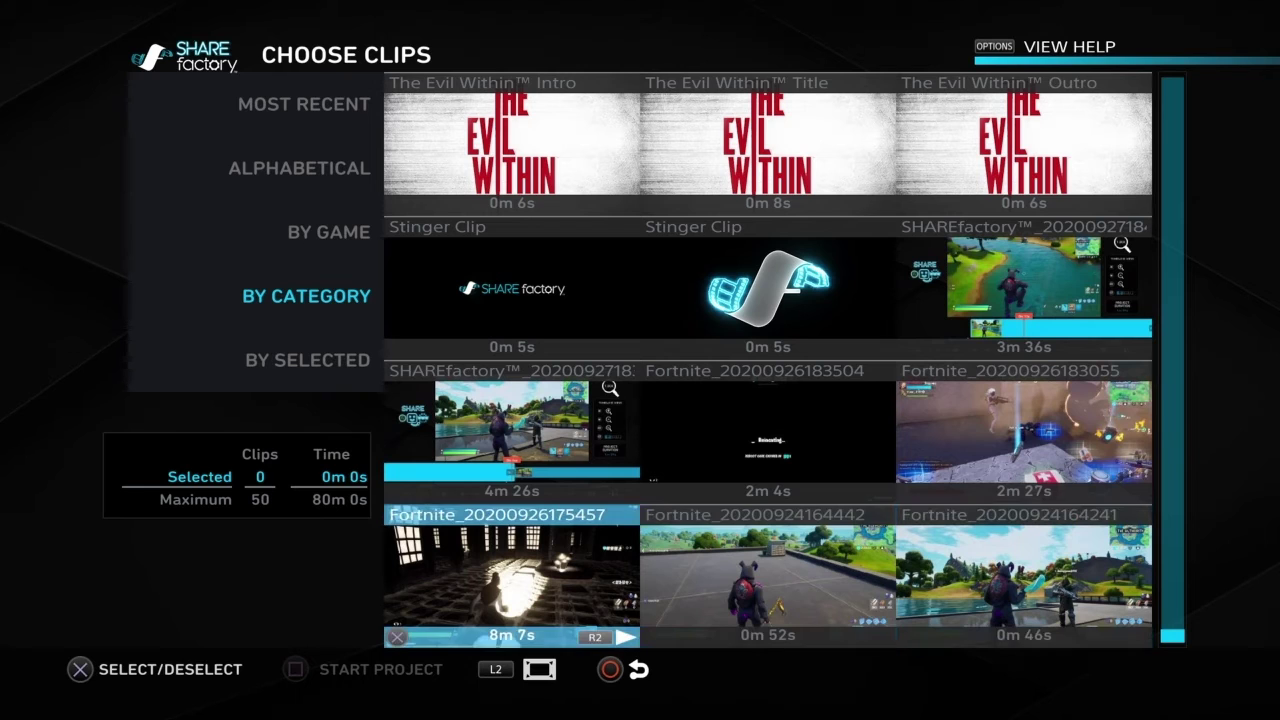
key(Return)
key(Right)
key(Left)
key(Return)
key(Right)
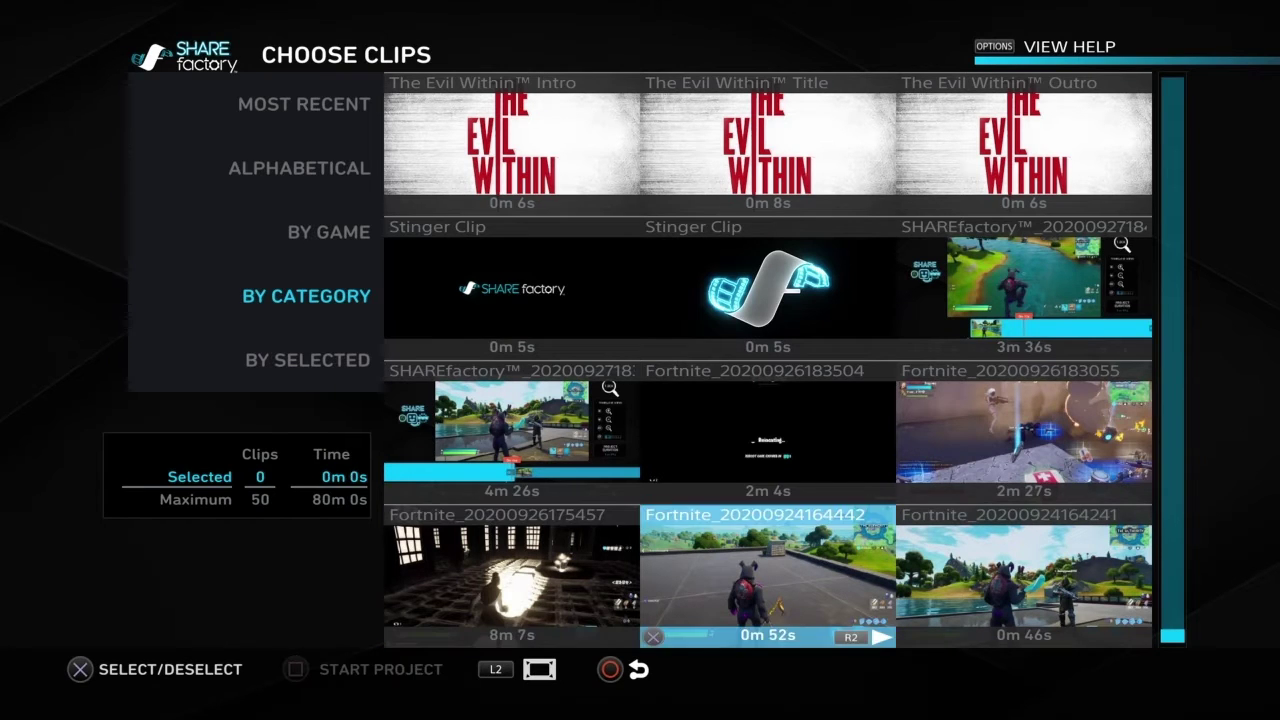
key(Right)
key(Return)
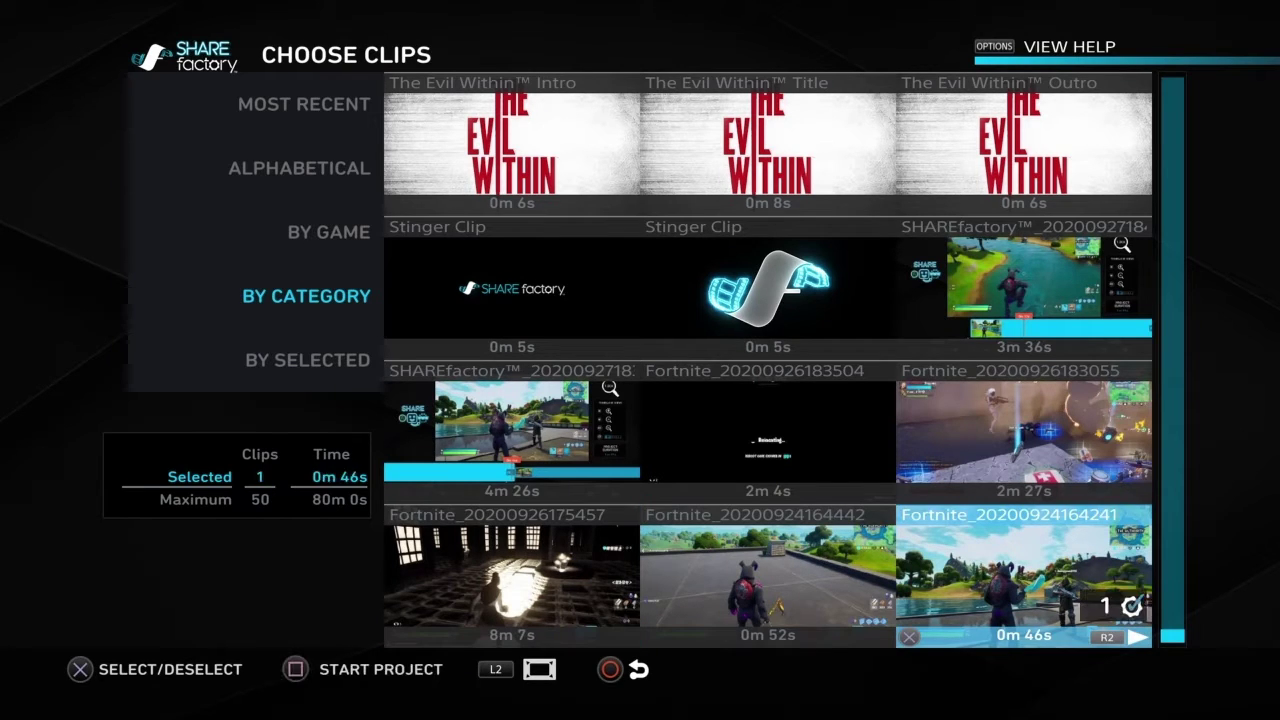
key(Left)
key(Return)
Start the project with the selected clips, keeping the project name Montage.
key(Left)
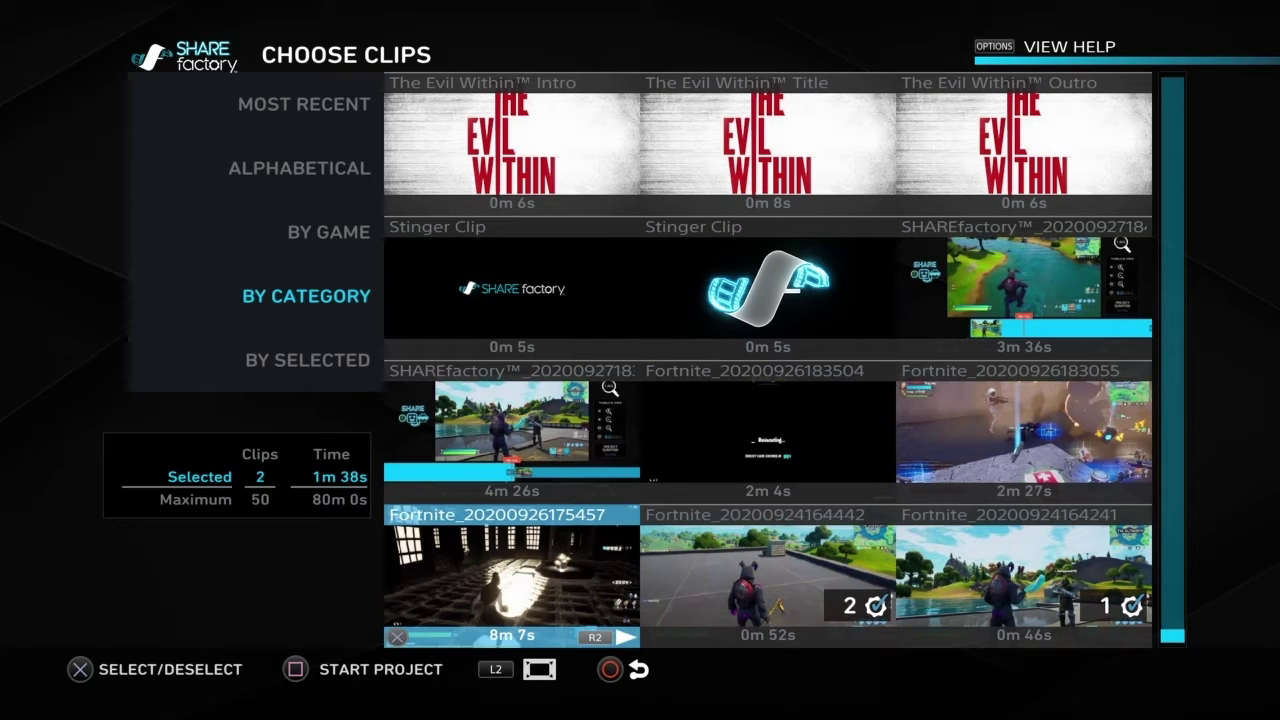
key(space)
key(Left)
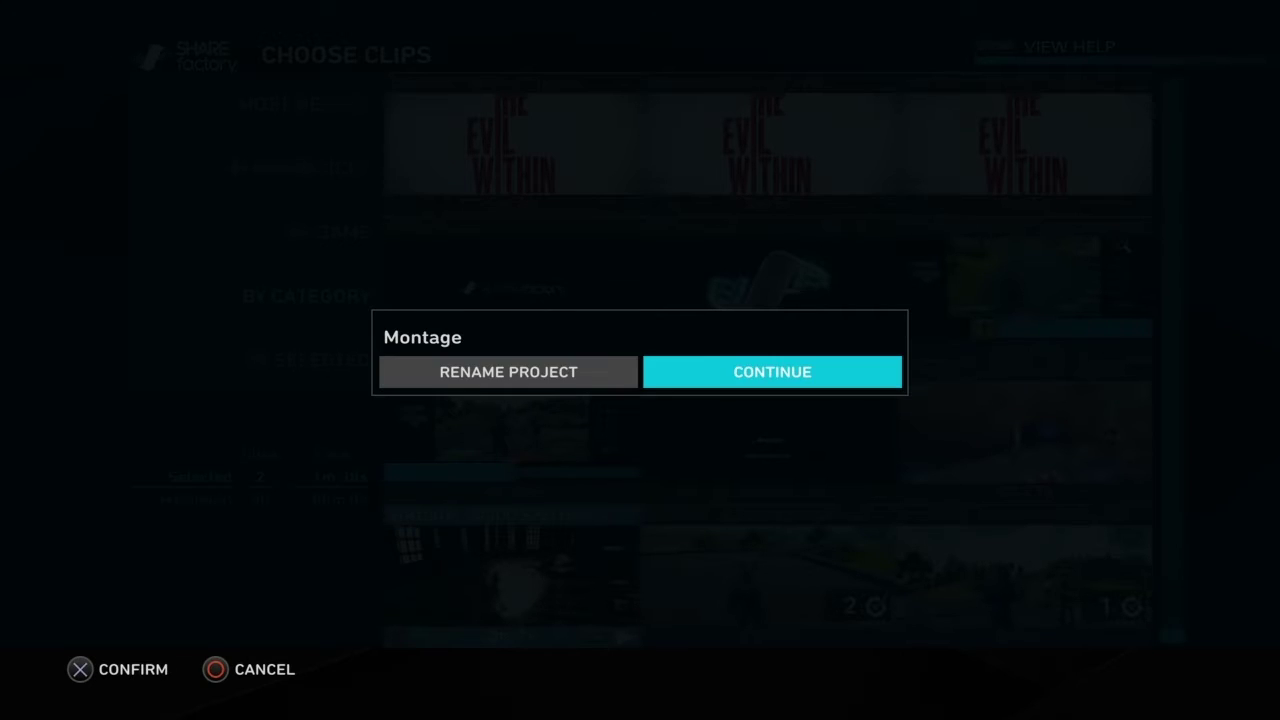
key(Left)
key(Right)
key(Return)
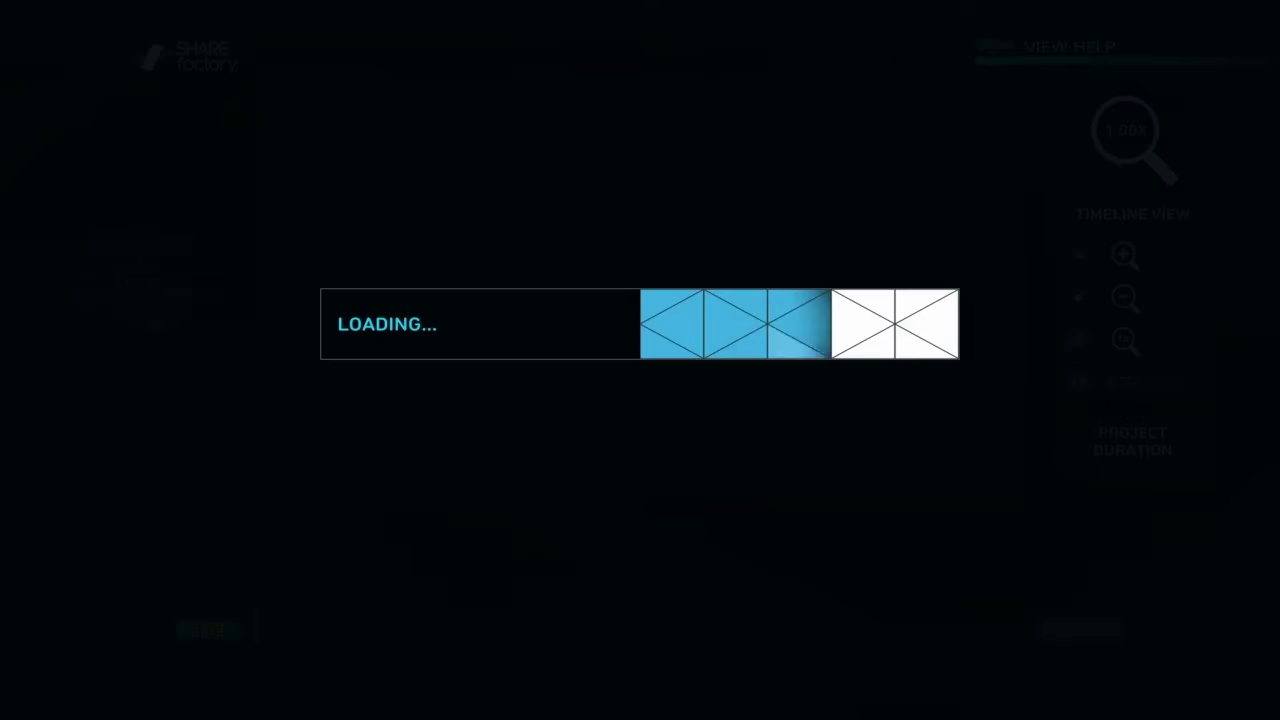
Add a 5.0-second text overlay in the large slanted all-caps font, reading the creator's first name followed by "PRESENTS".
key(Return)
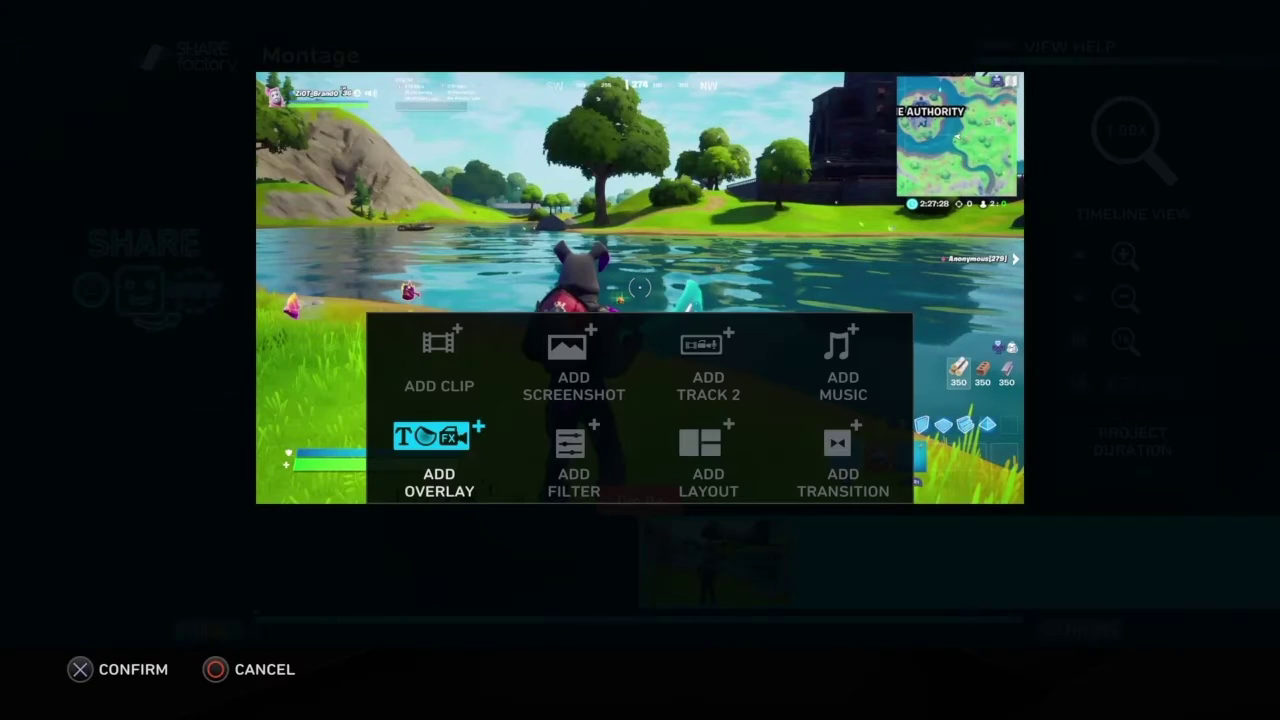
key(Return)
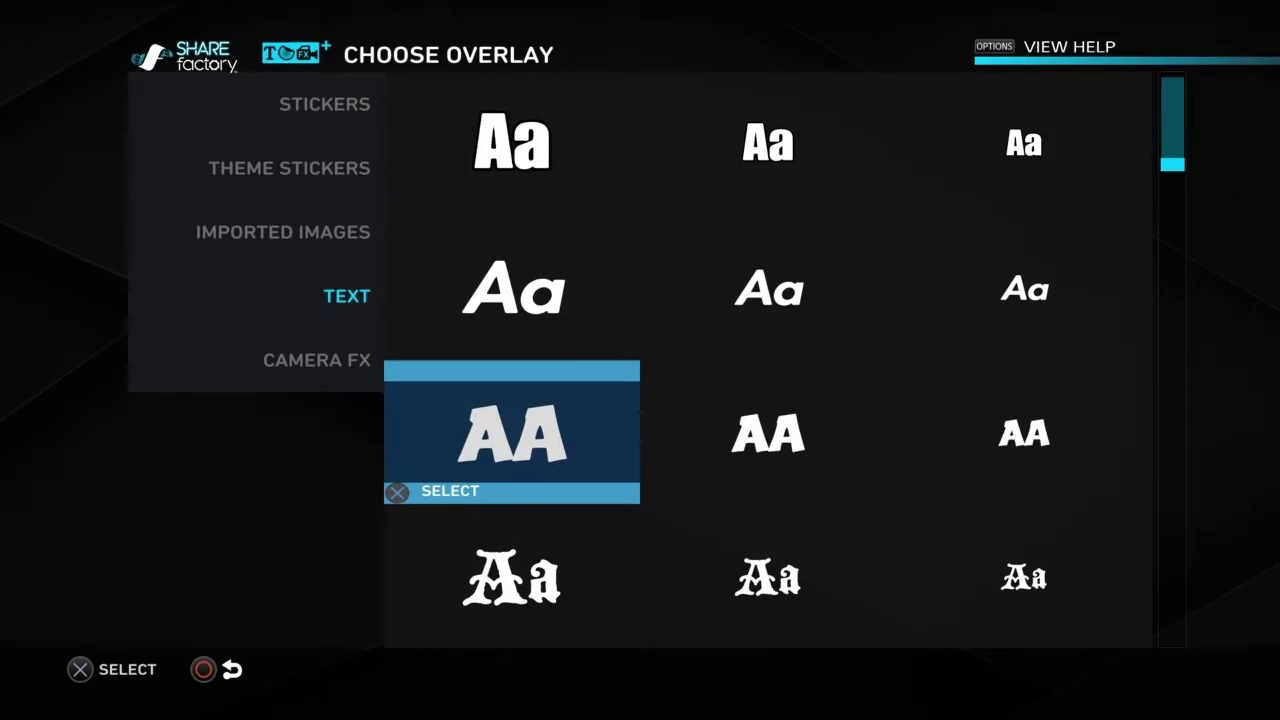
key(Return)
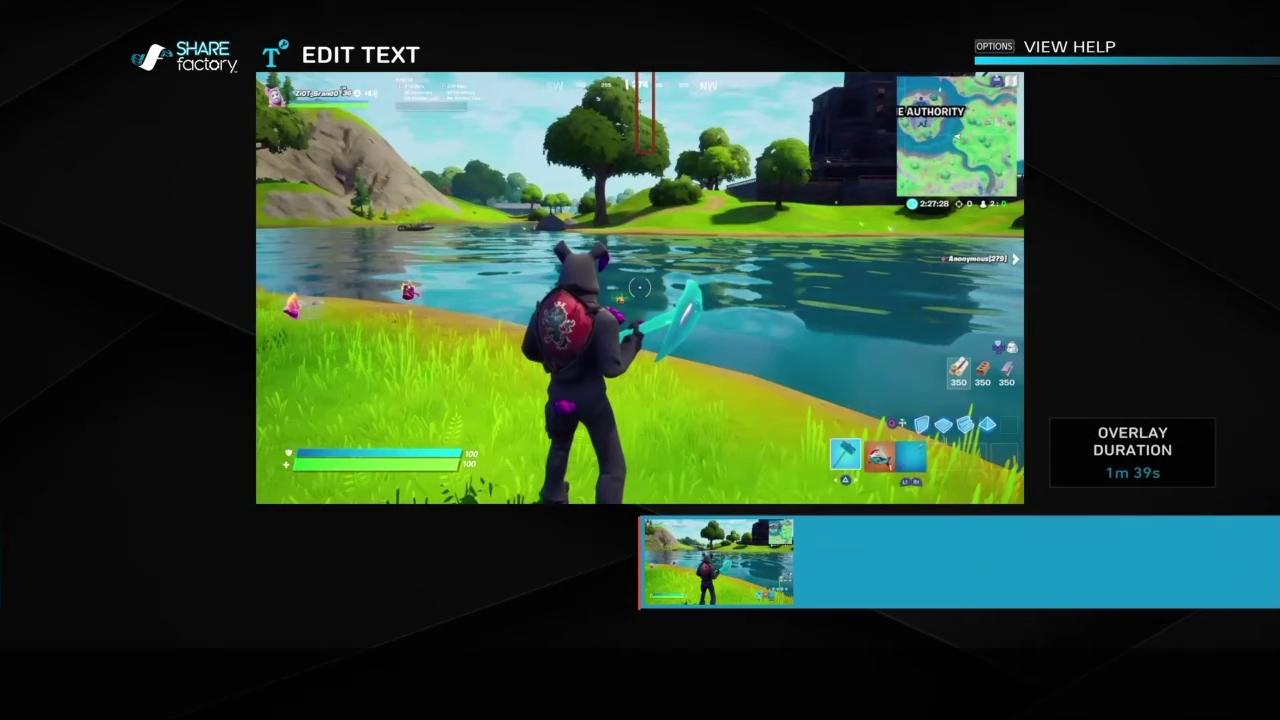
text(B)
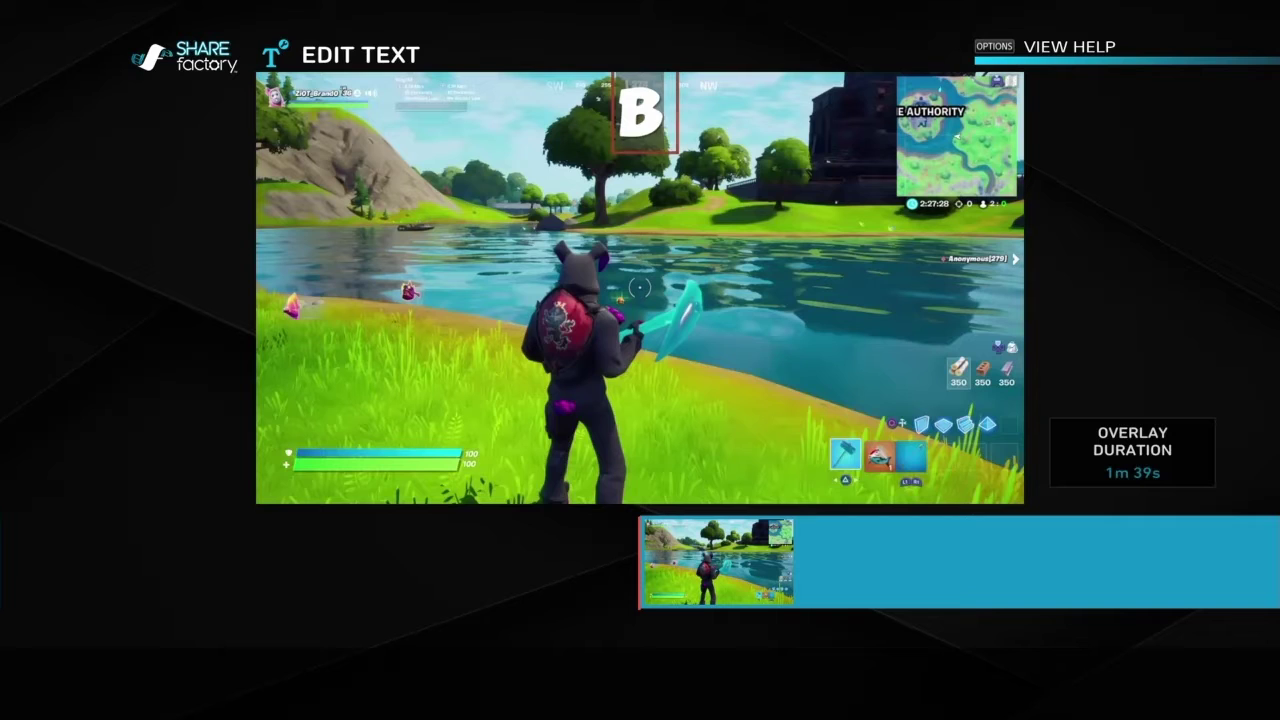
text(RANDON)
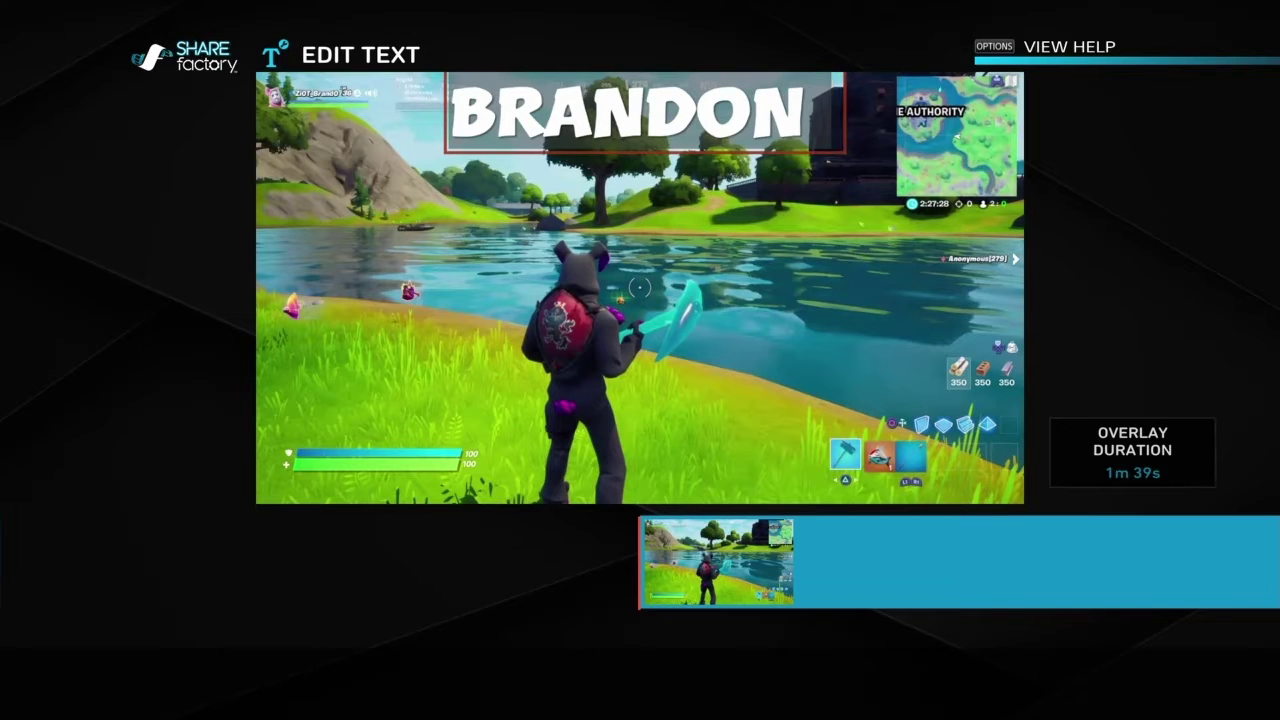
text( PRESENTS)
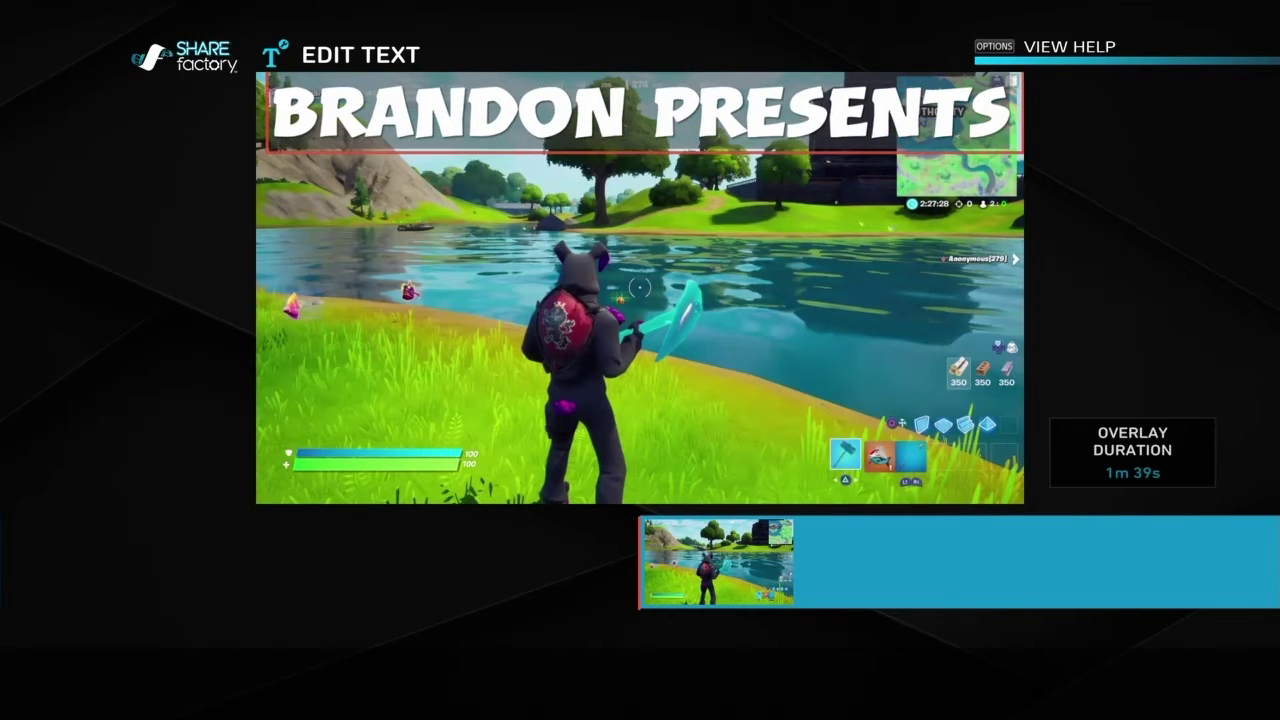
key(Return)
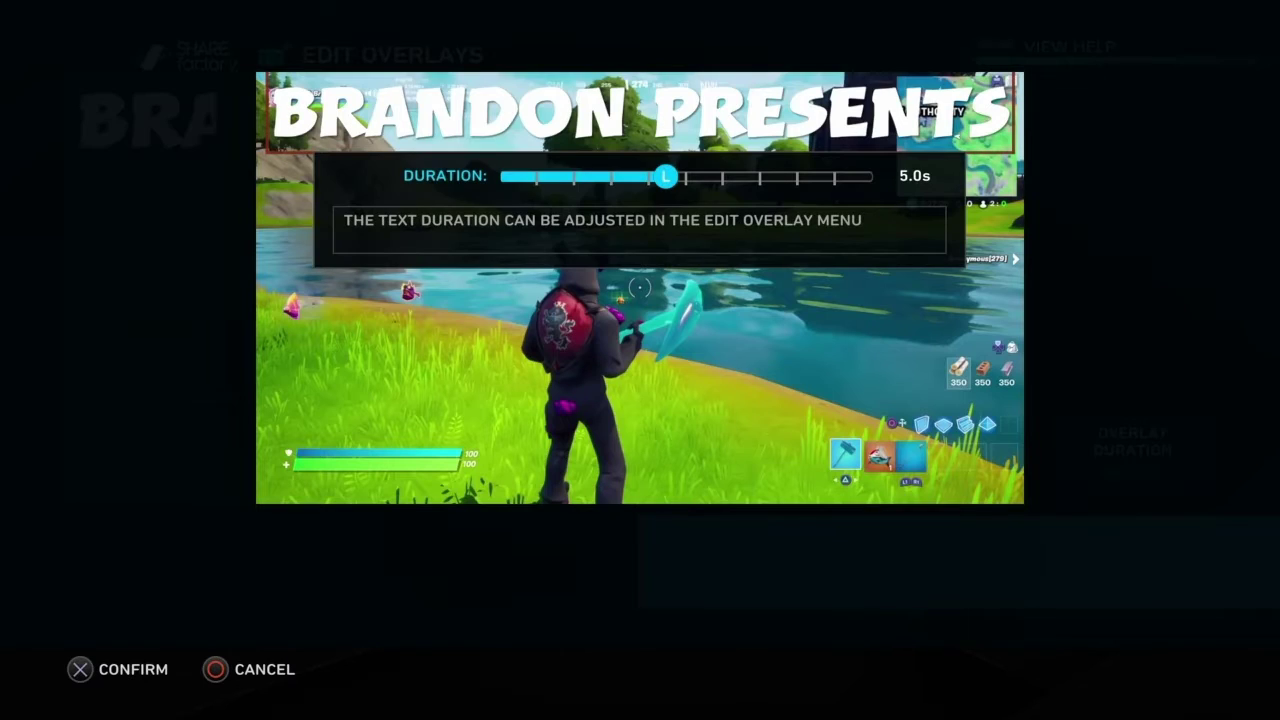
key(Return)
Transform the title text by moving it straight down to the vertical centre of the video frame.
key(Right)
key(Right)
key(Left)
key(Left)
key(Left)
key(Return)
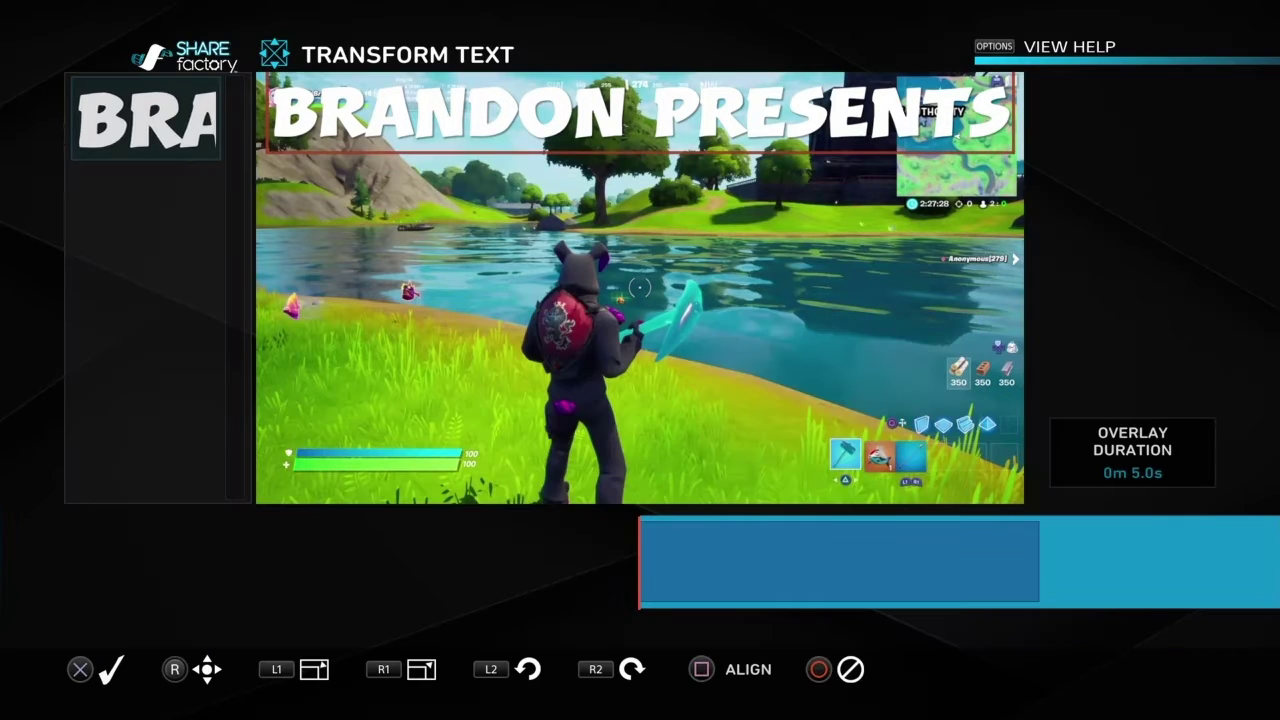
key(Down)
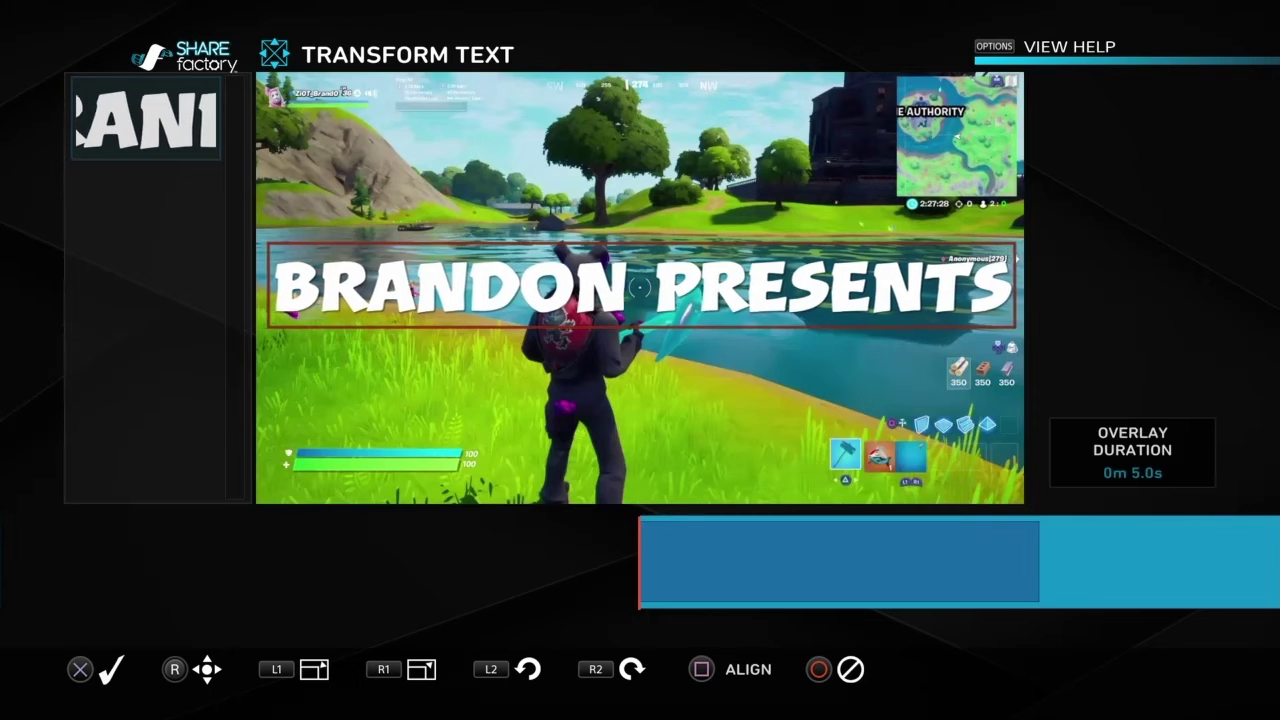
key(Return)
Apply the white text effect with a black outline to the title overlay.
key(Right)
key(Right)
key(Right)
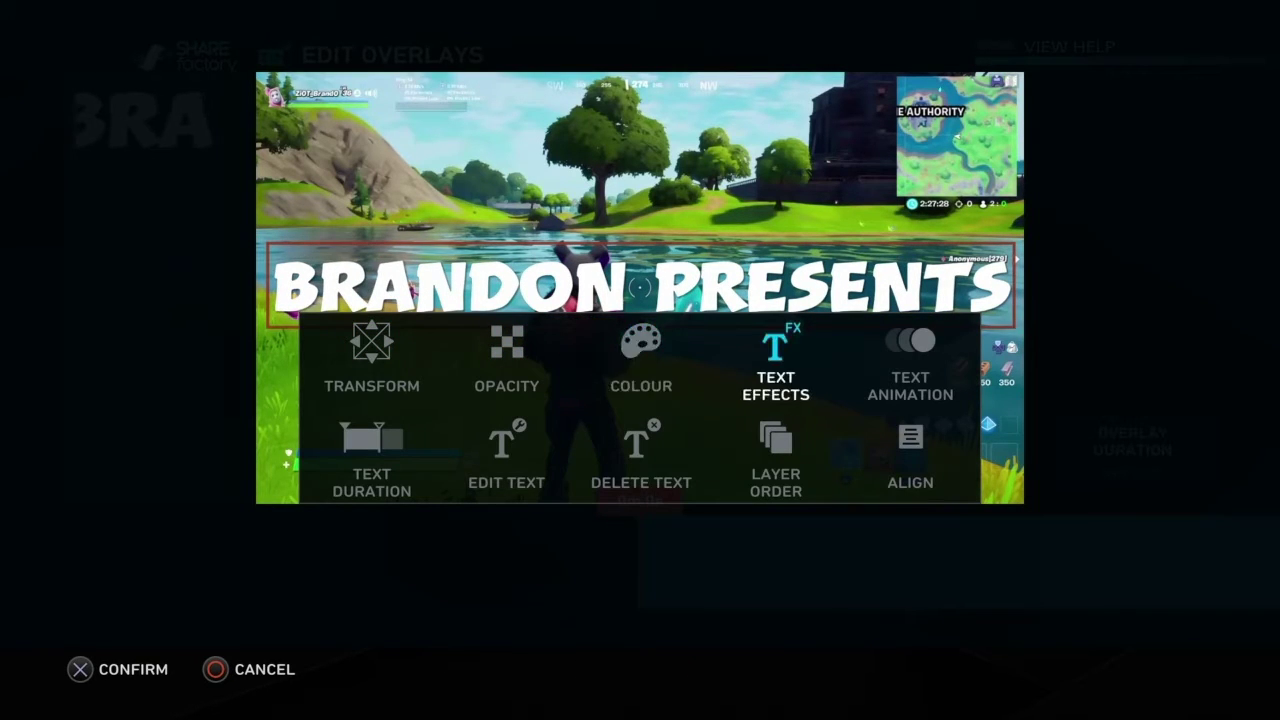
key(Return)
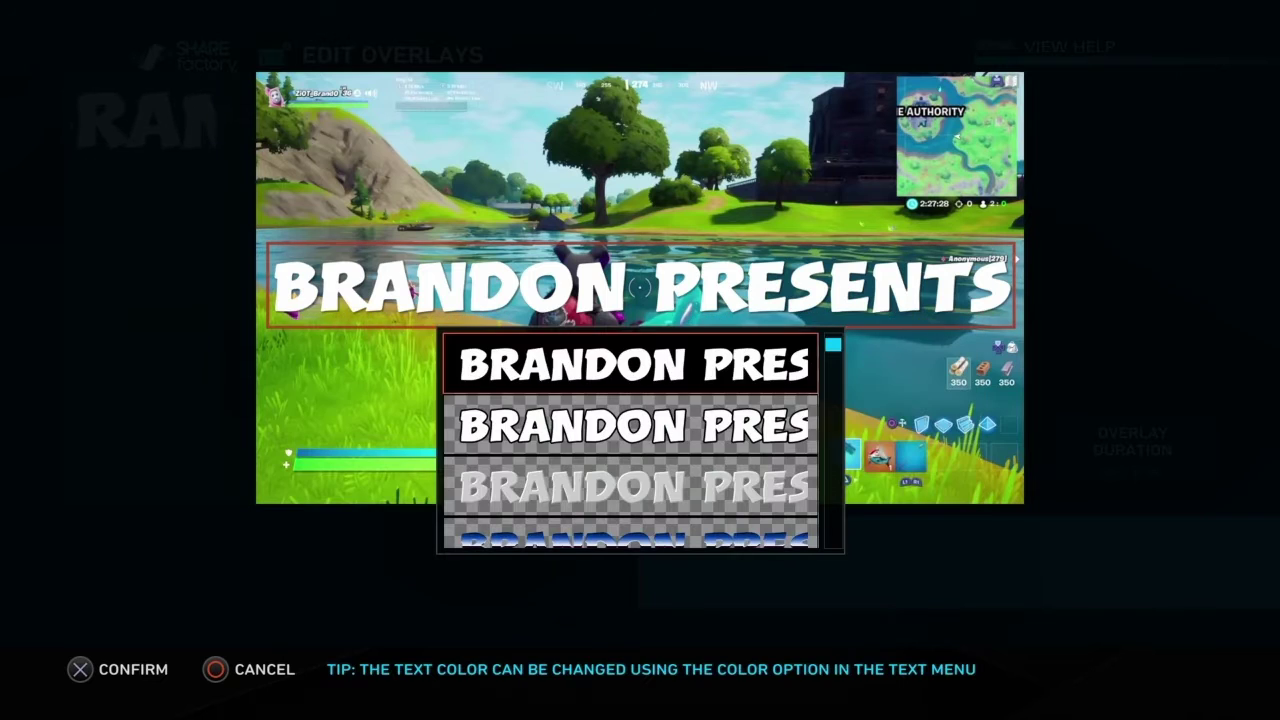
key(Down)
key(Down)
key(Down)
key(Up)
key(Up)
key(Up)
key(Up)
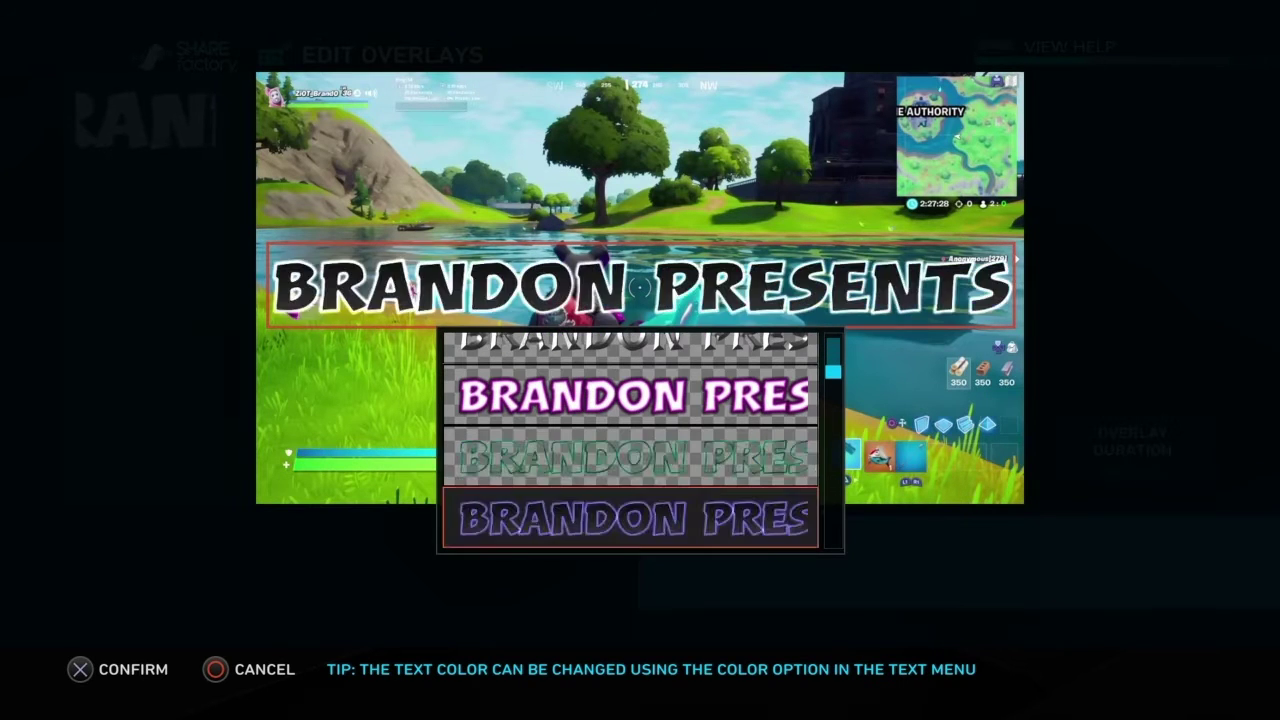
key(Up)
key(Up)
key(Up)
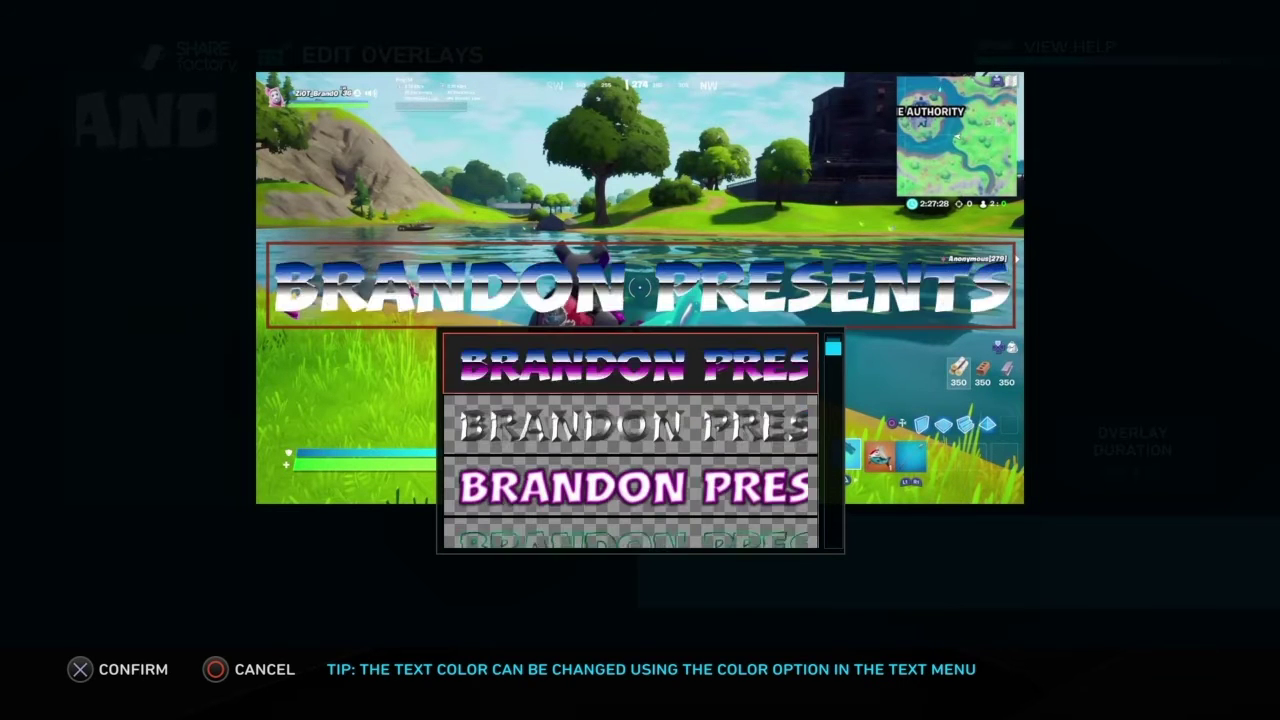
key(Return)
Preview the title's beginning animations, from Fade In and Wipe In through Fly In, Pop In and Random In to Slide In Letters.
key(Right)
key(Return)
key(Left)
key(Return)
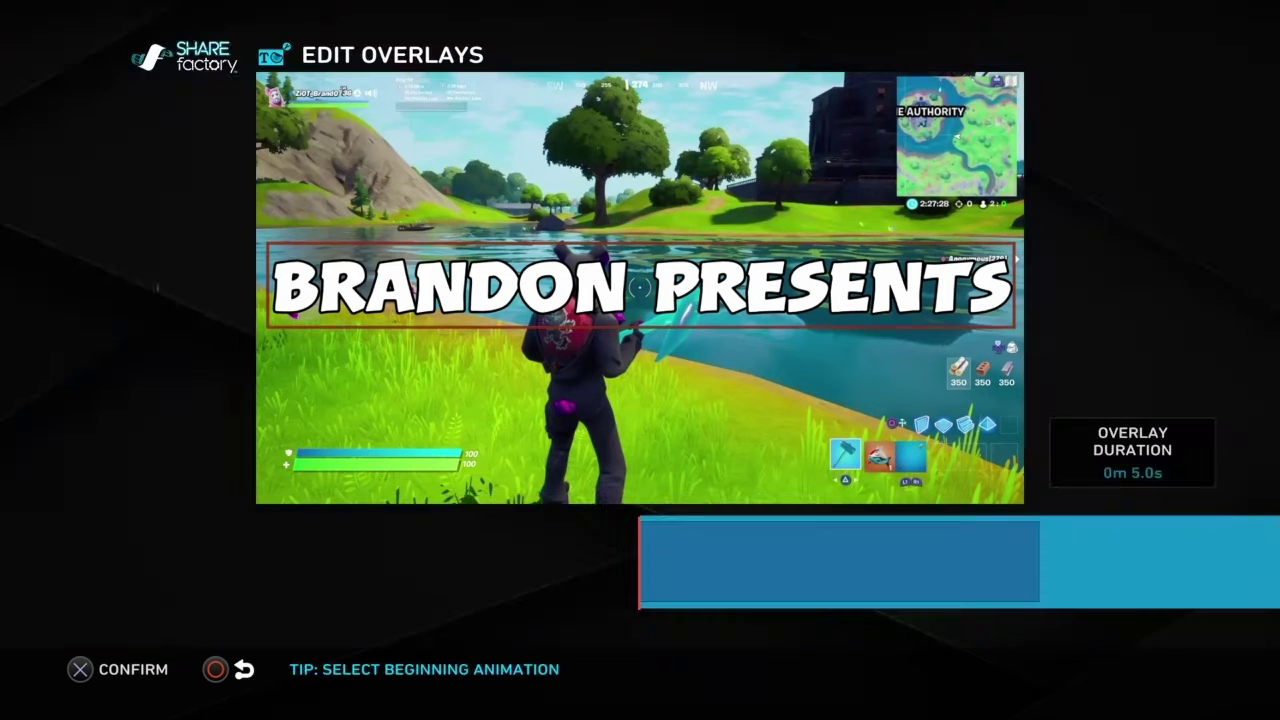
key(Down)
key(Down)
key(Down)
key(Down)
key(Up)
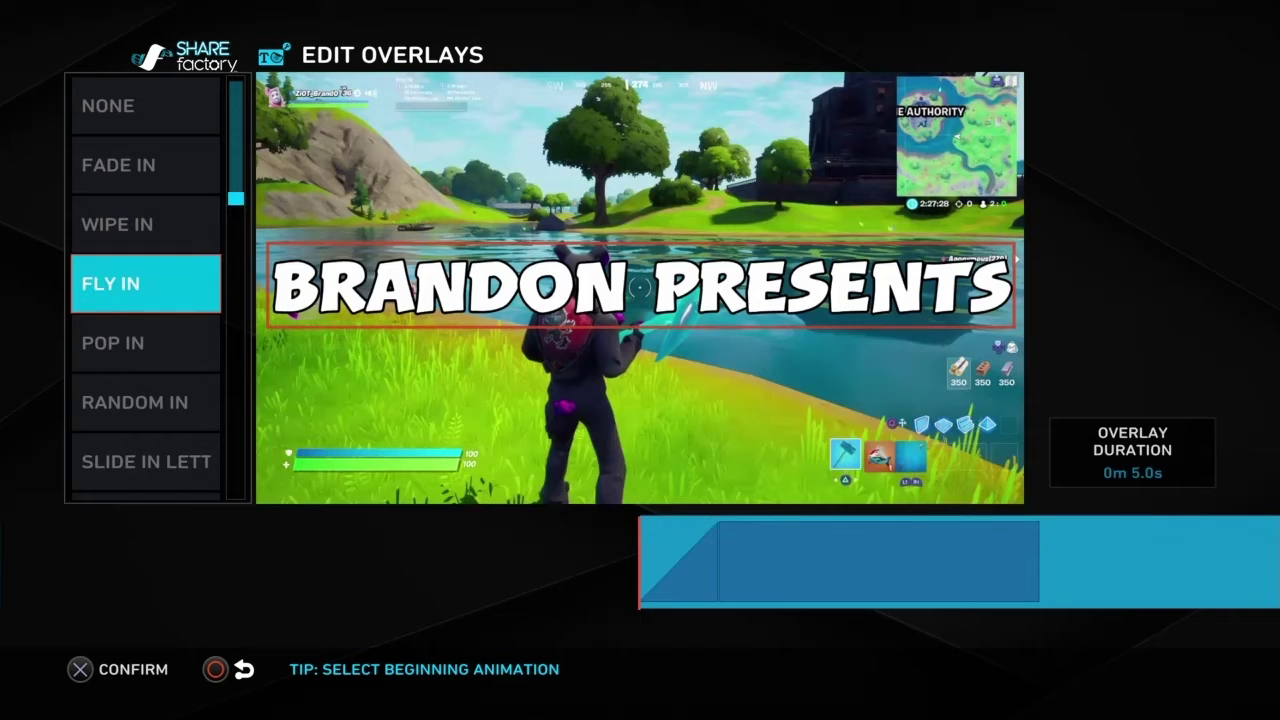
key(Up)
key(Up)
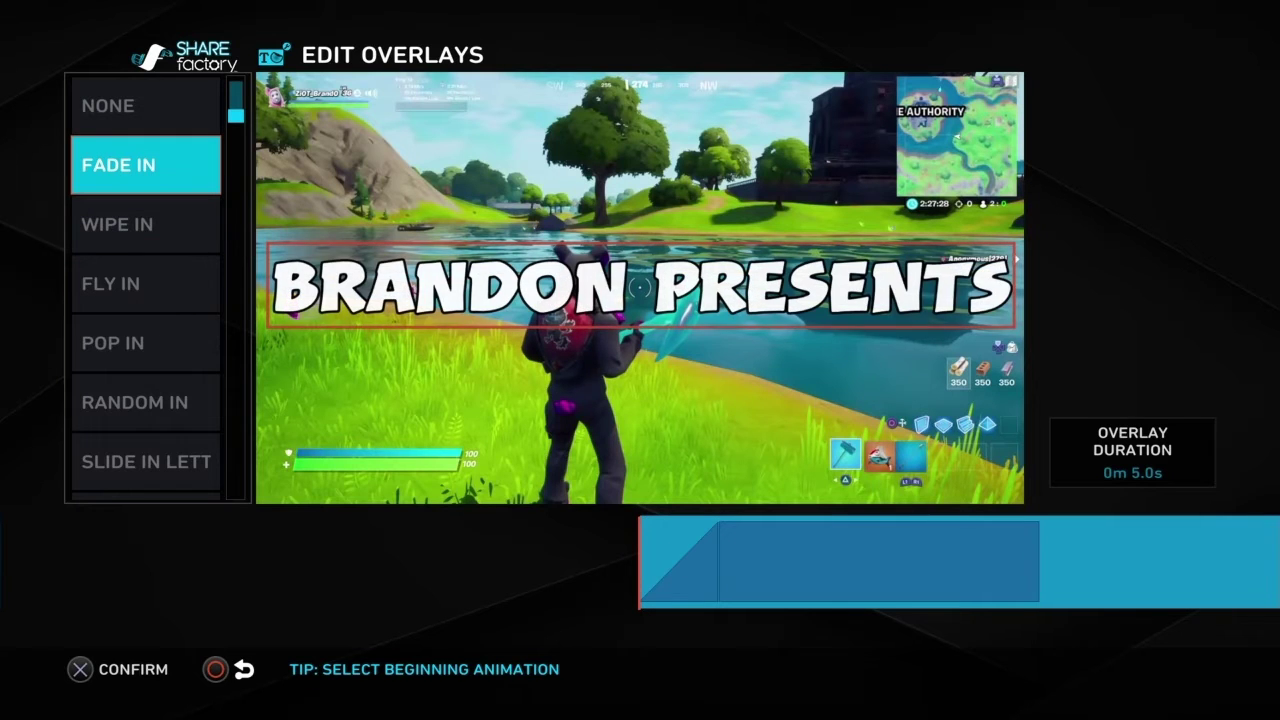
key(Down)
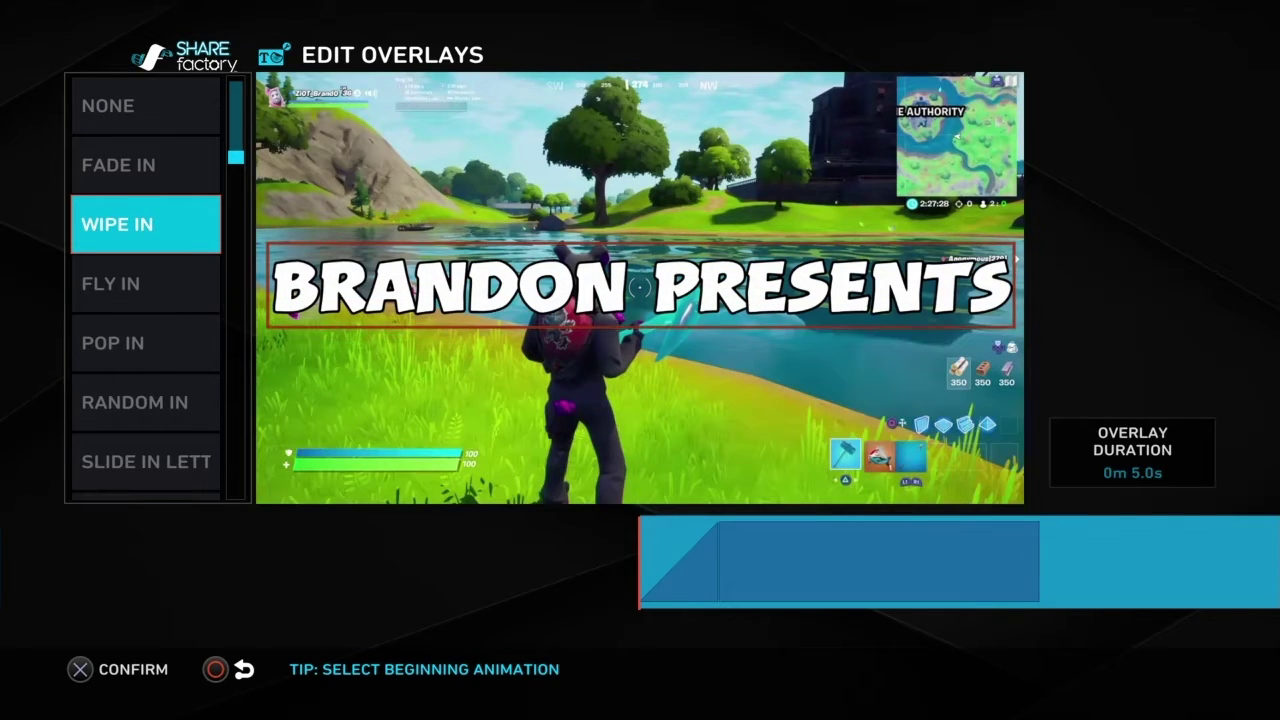
key(Down)
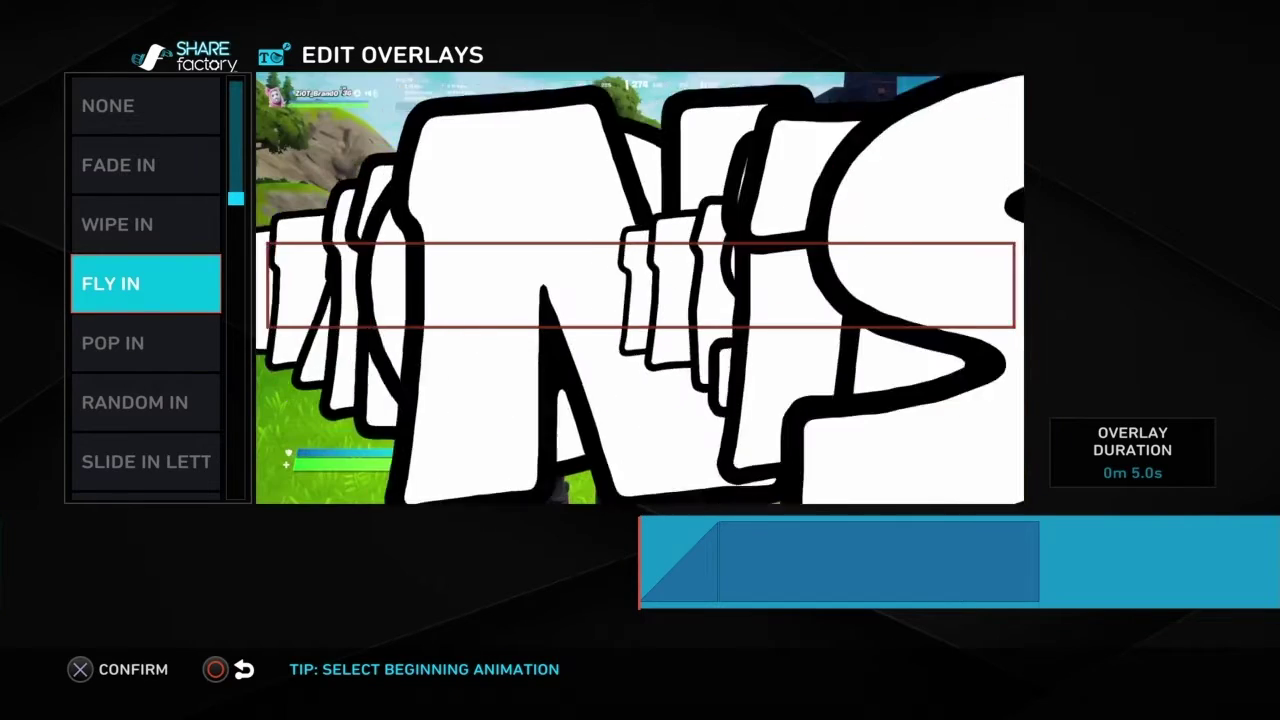
key(Down)
key(Down)
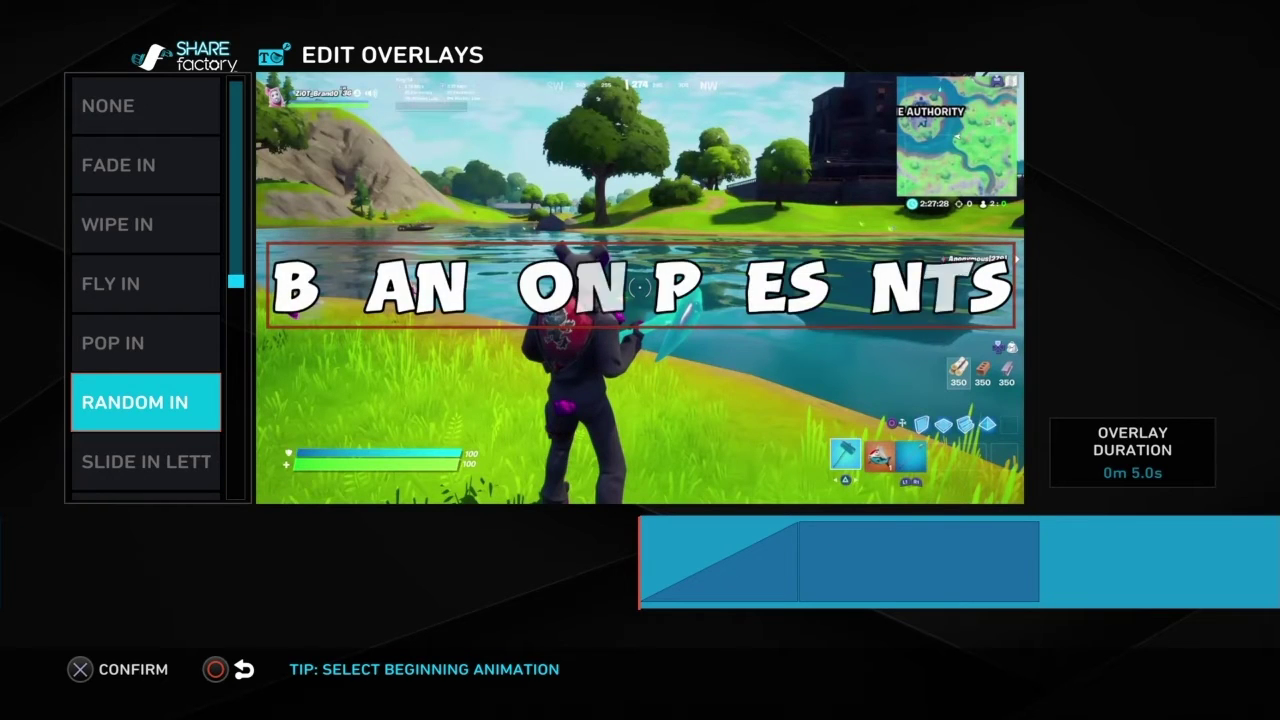
key(Down)
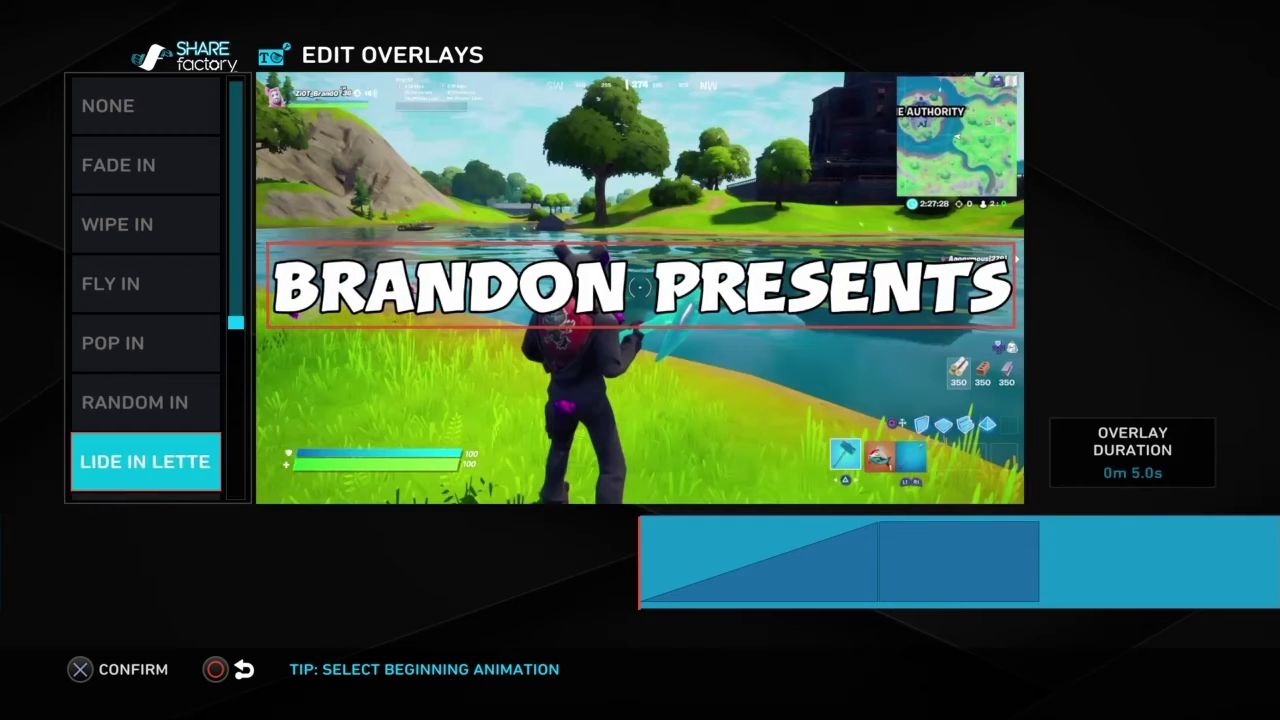
Set the title text's beginning animation to Fade In.
key(Up)
key(Up)
key(Up)
key(Up)
key(Up)
key(Down)
key(Up)
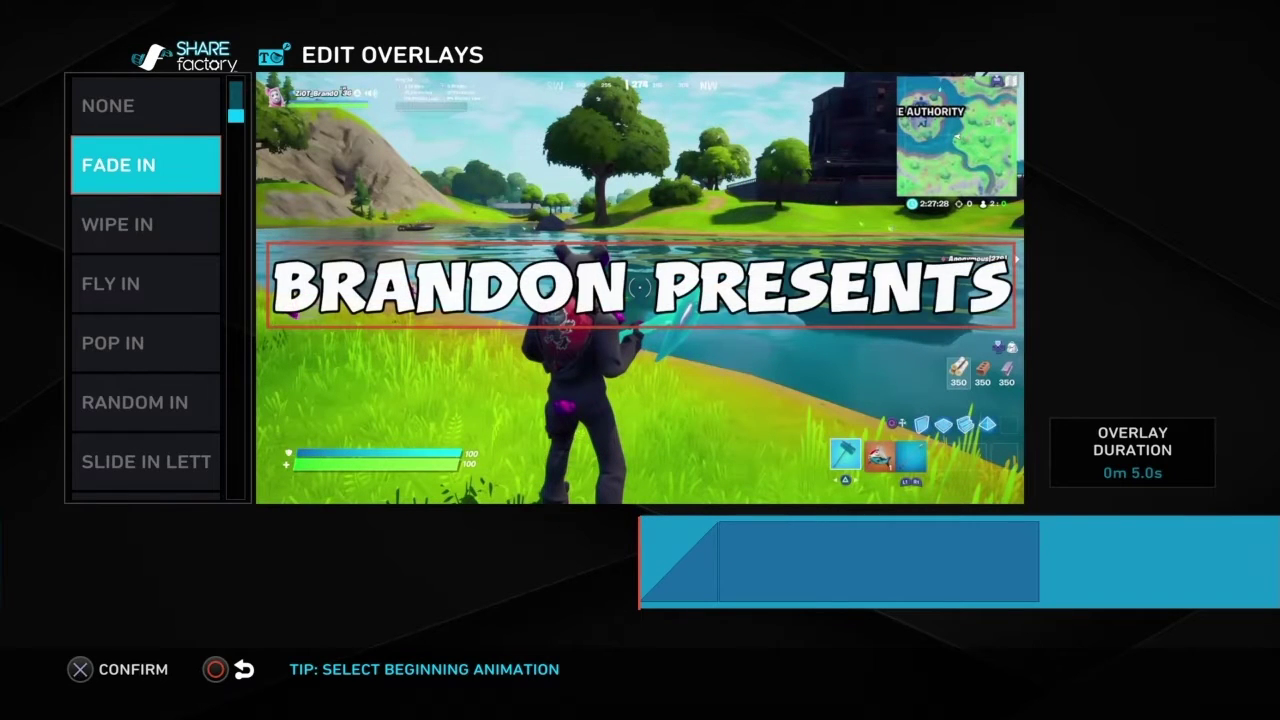
key(Return)
Preview the title text's middle animations, from Marquee and Rainbow through Bounce, Drift and Pulse to Spin.
key(Right)
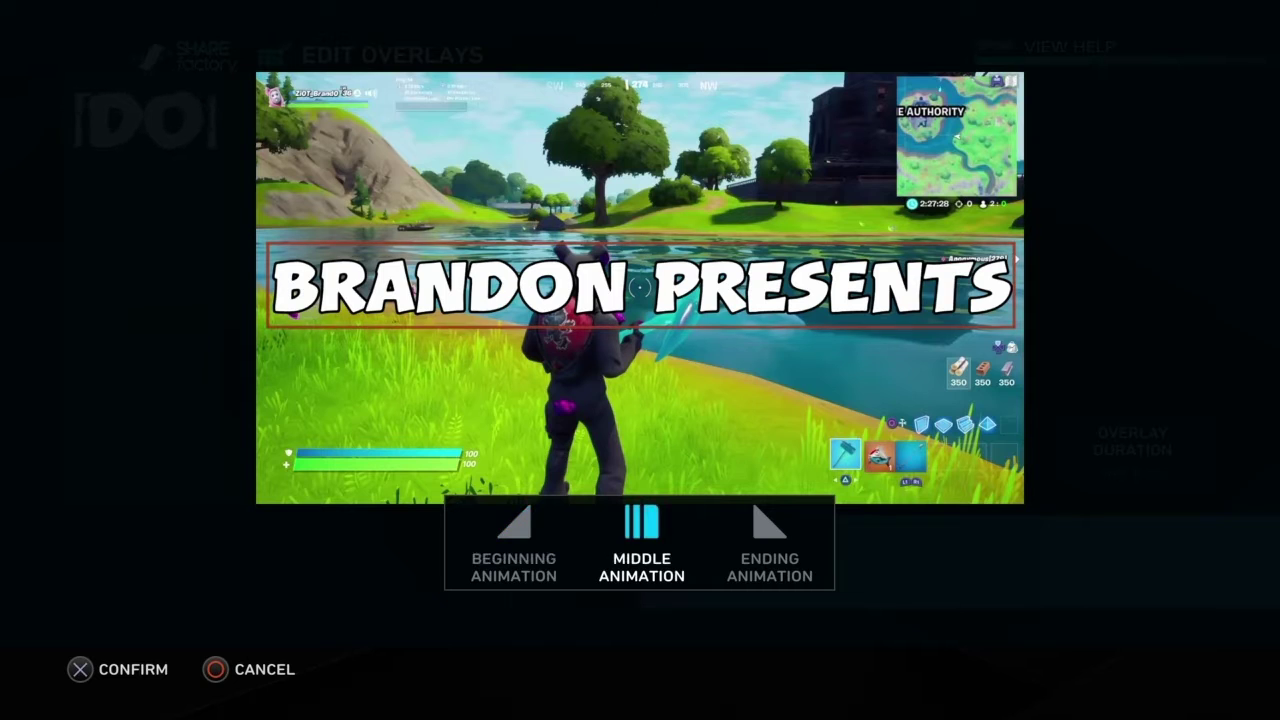
key(Return)
key(Down)
key(Down)
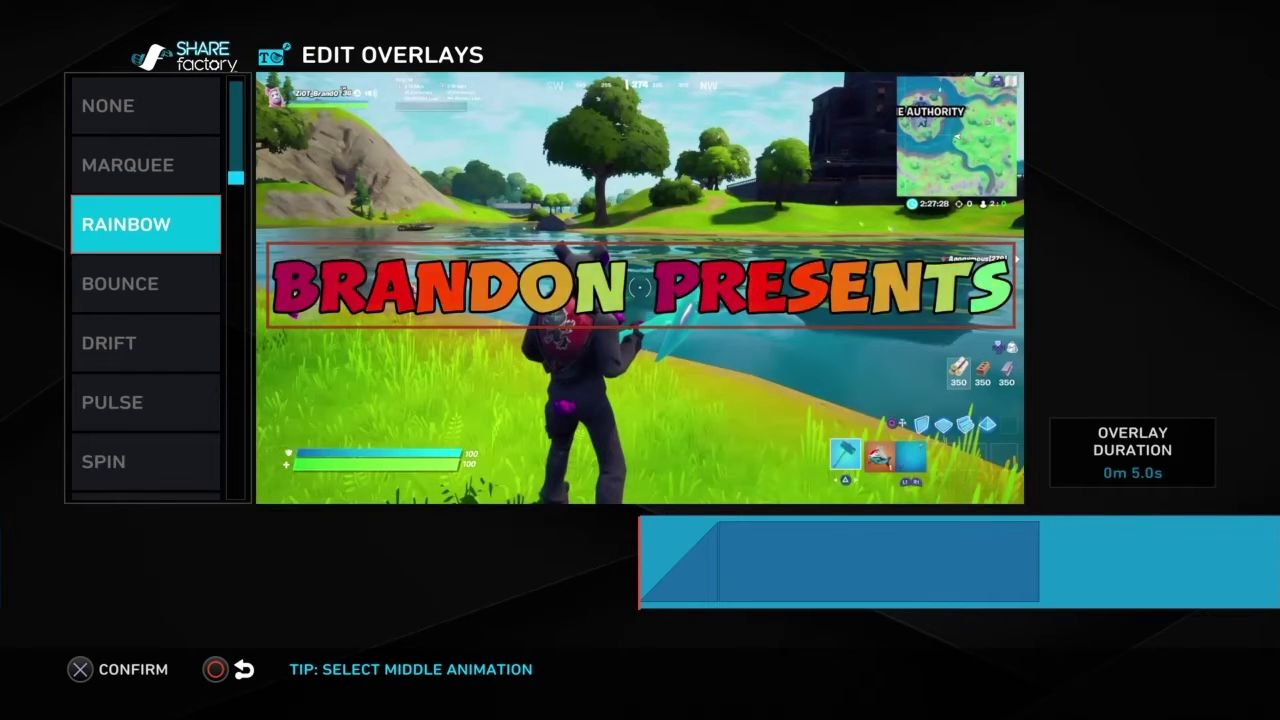
key(Up)
key(Up)
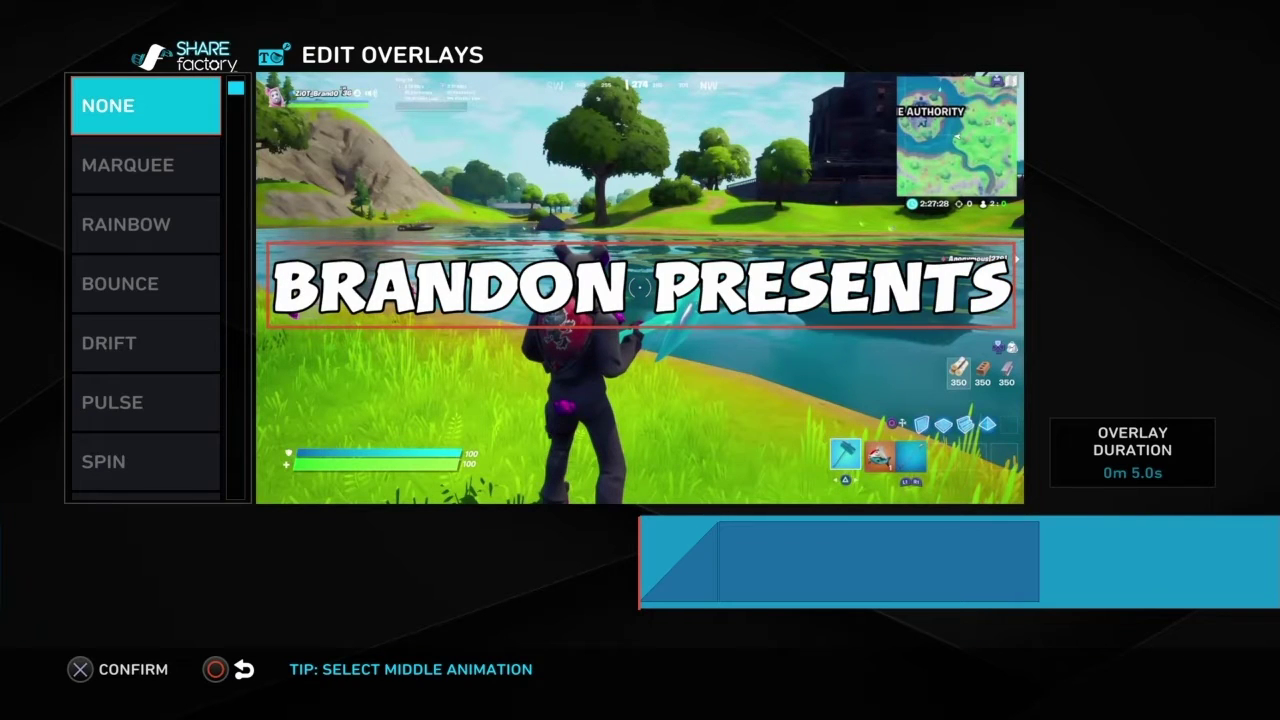
key(Down)
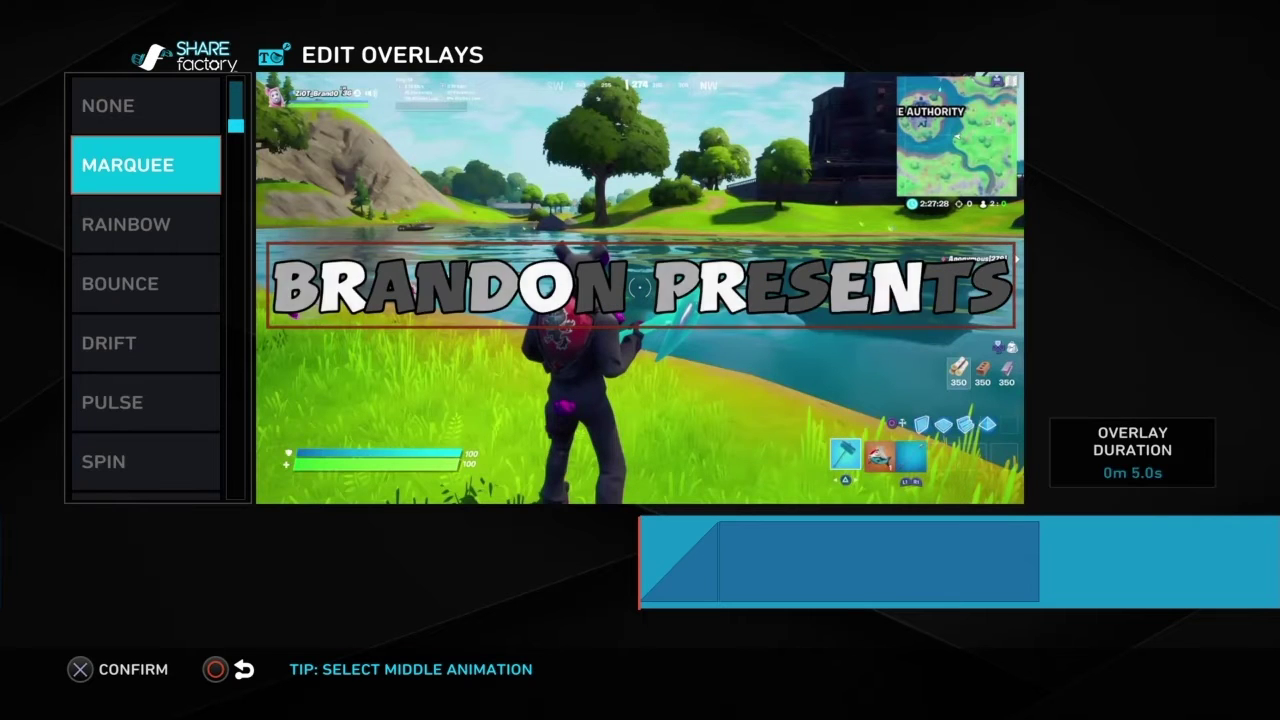
key(Down)
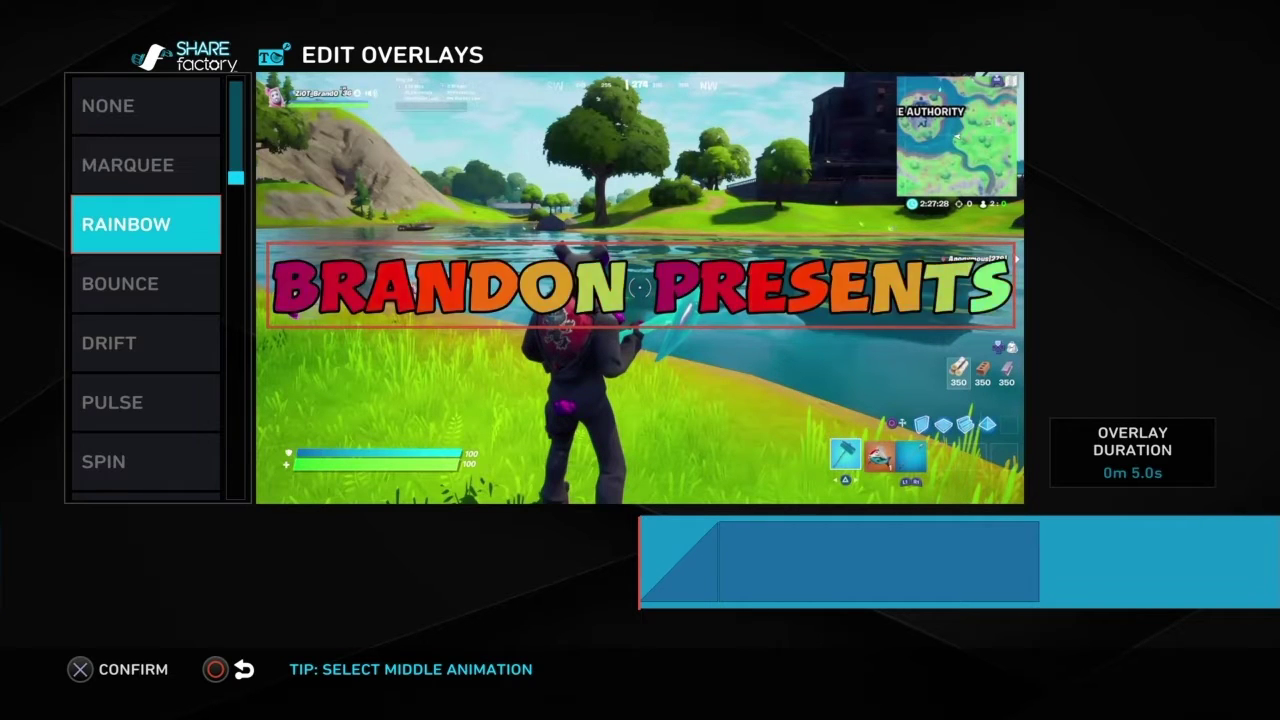
key(Down)
key(Down)
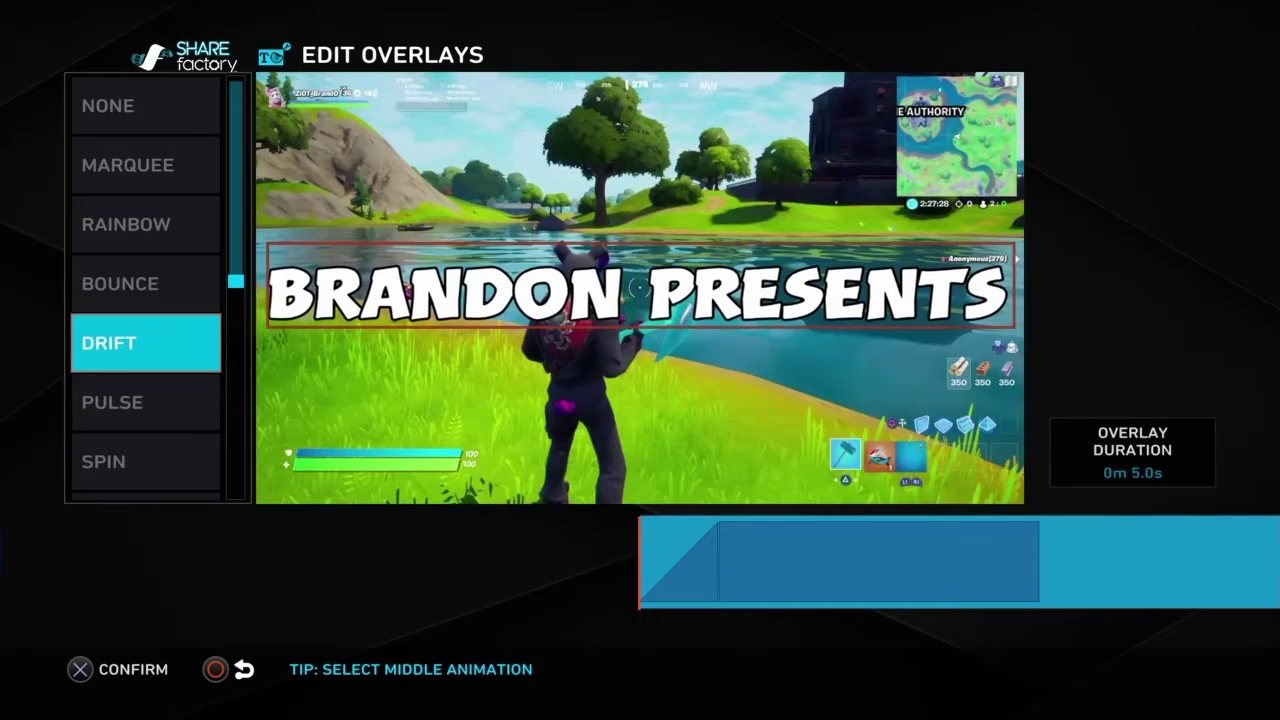
key(Down)
key(Down)
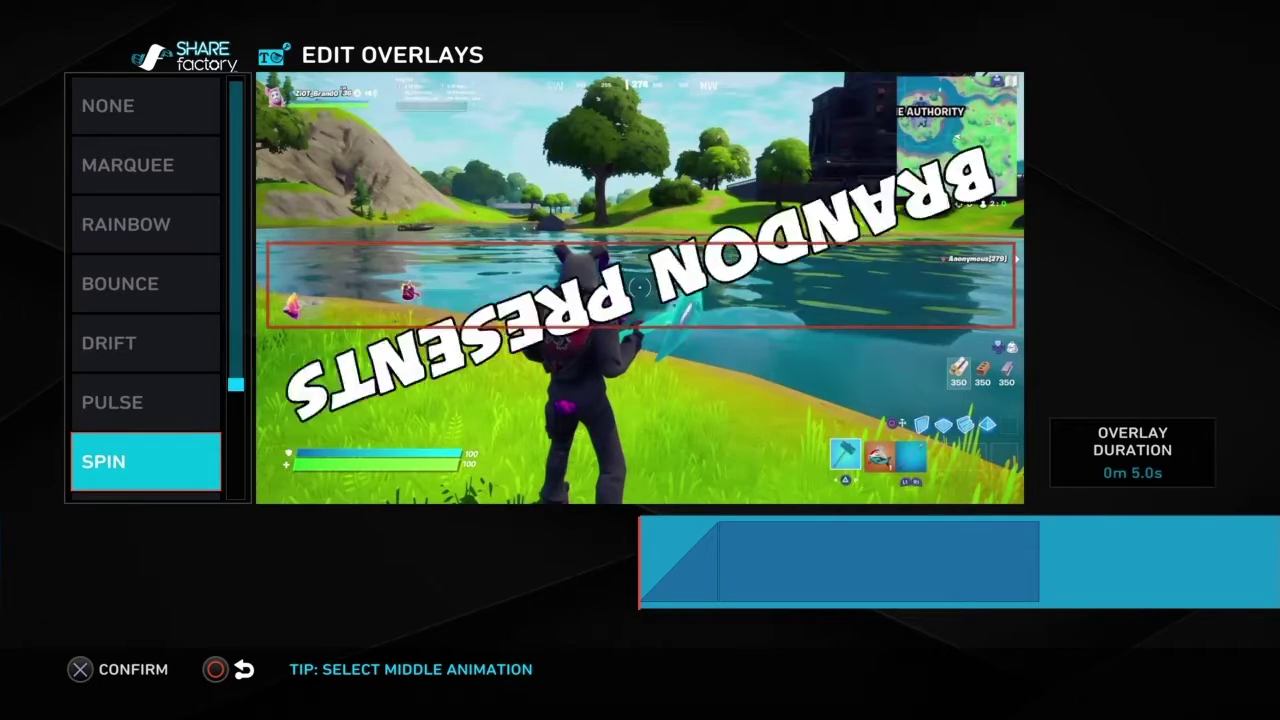
key(Up)
key(Up)
key(Up)
key(Up)
key(Up)
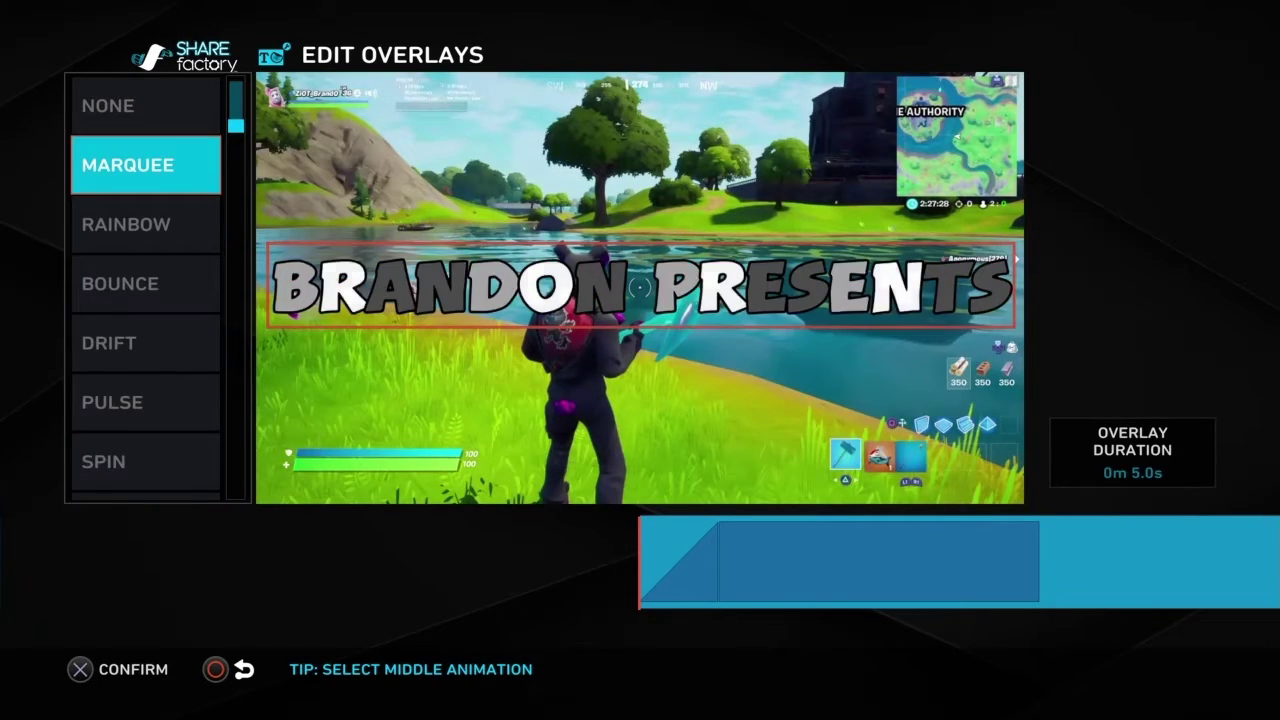
key(Return)
Set the title text's ending animation to Fade Out and close the text animation options.
key(Right)
key(Return)
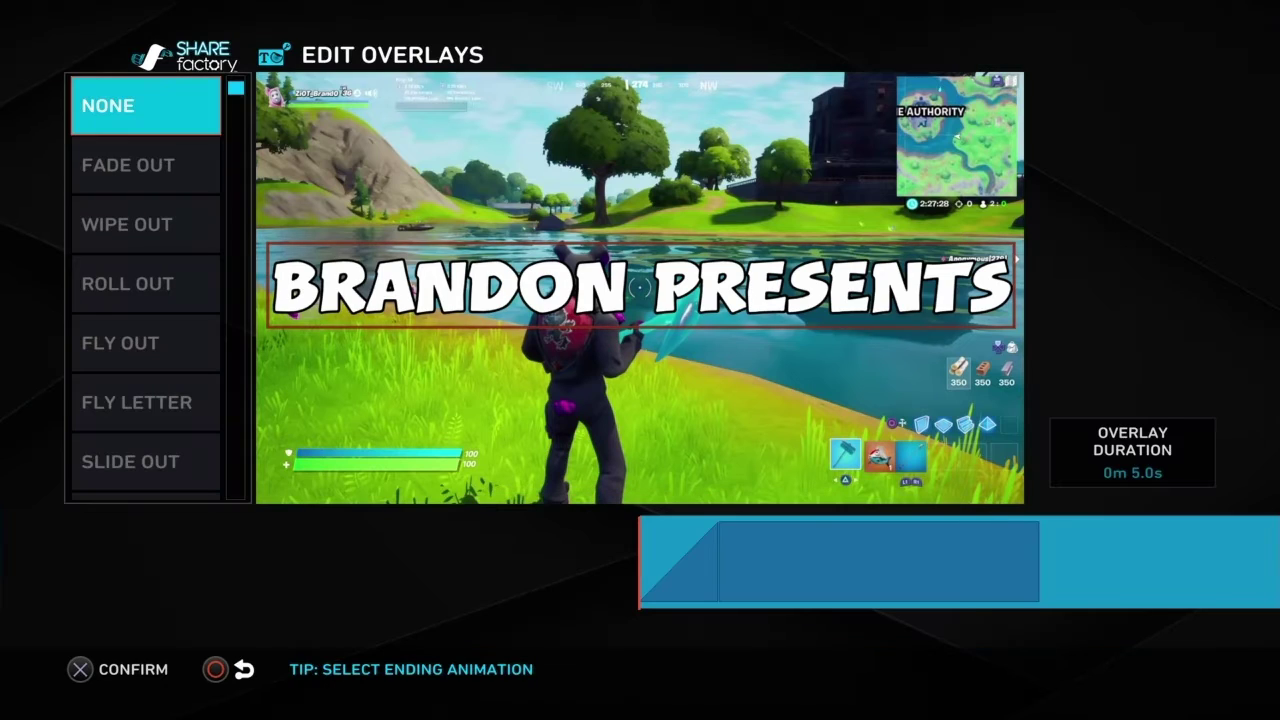
key(Down)
key(Down)
key(Up)
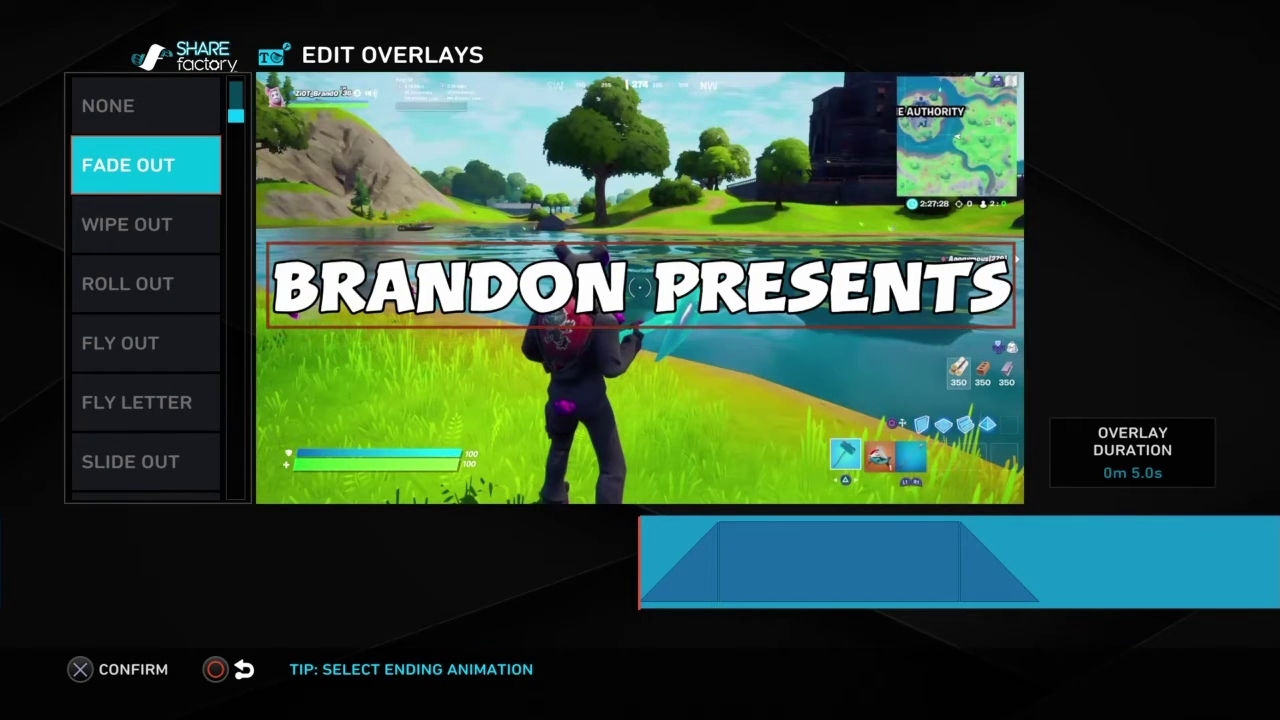
key(Return)
key(Left)
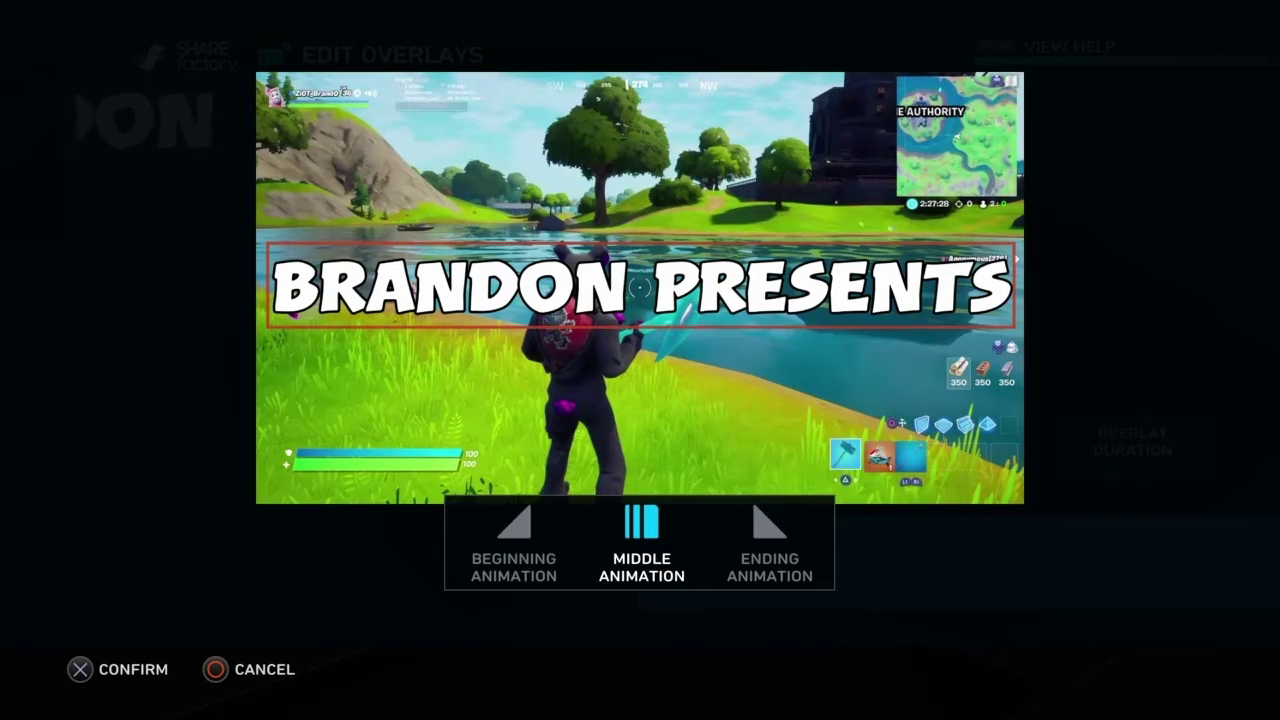
key(Escape)
Extend the title text's duration to 10.1 seconds, starting at the very beginning of the first clip.
key(Left)
key(Left)
key(Left)
key(Left)
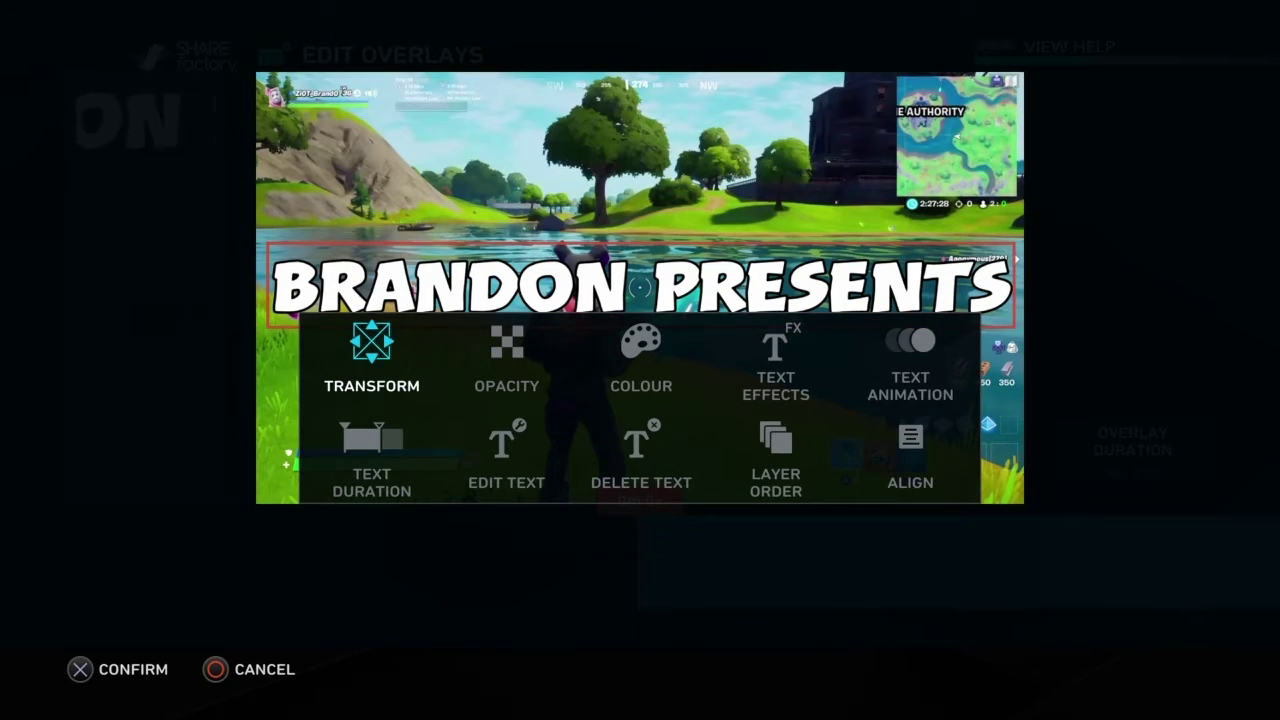
key(Down)
key(Right)
key(Left)
key(Return)
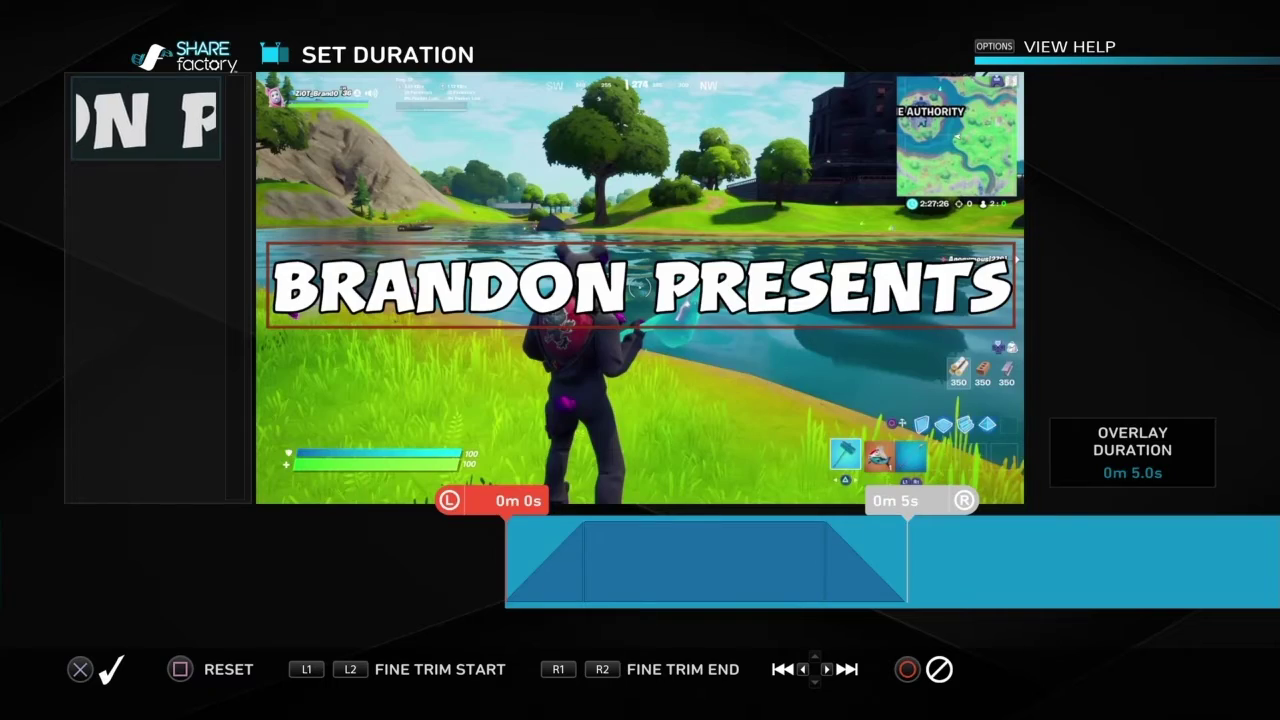
key(Left)
key(Right)
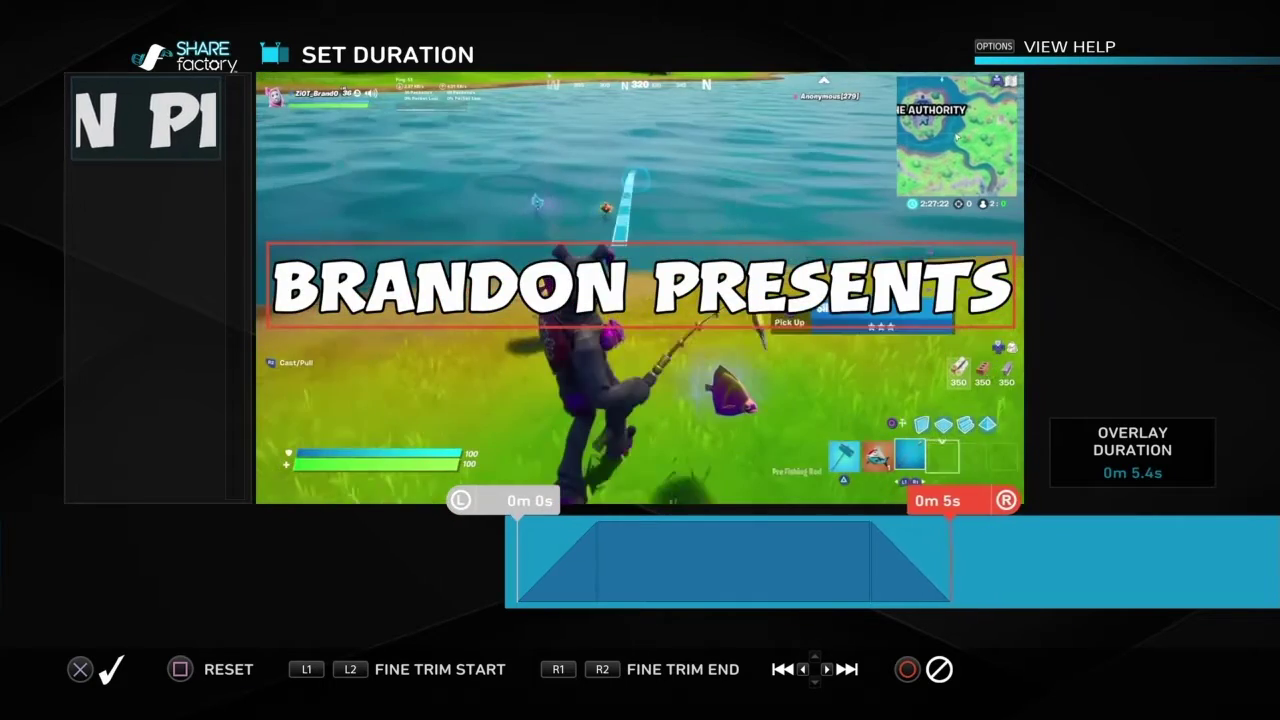
key(Left)
key(Right)
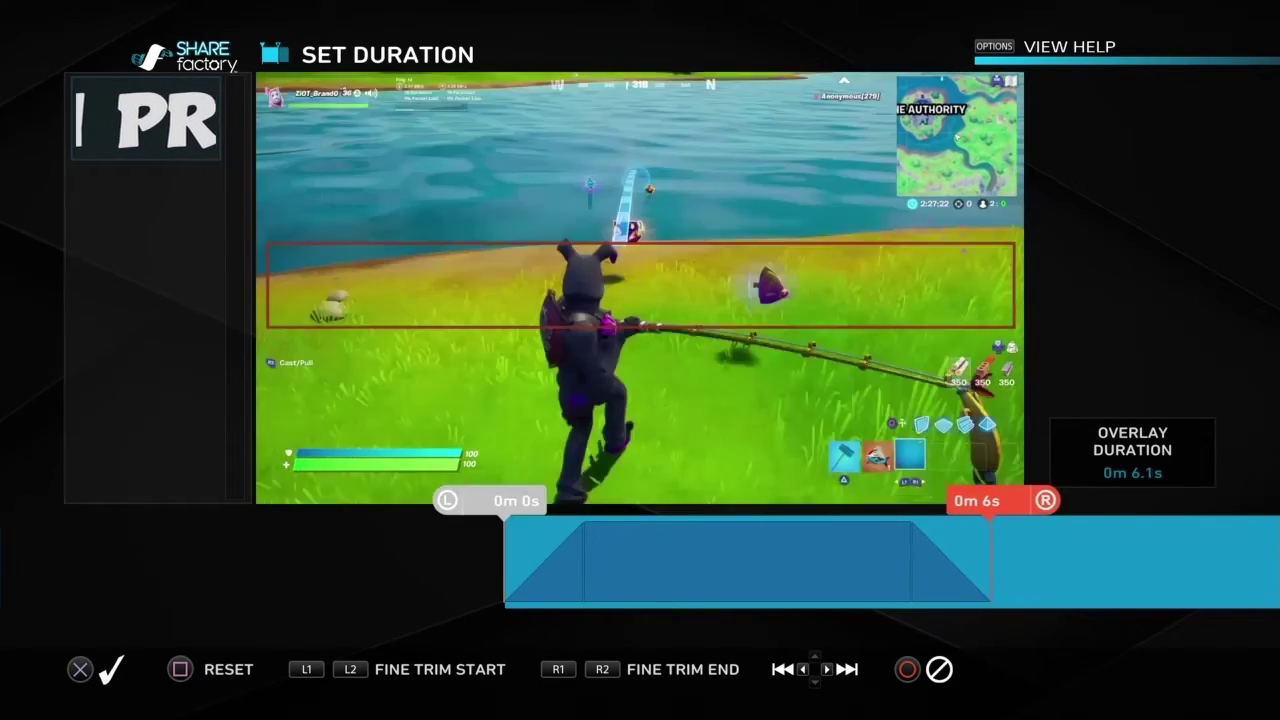
key(Right)
key(Right)
key(Right)
key(Right)
key(Right)
key(Right)
key(Right)
key(Right)
key(Right)
key(Right)
key(Right)
key(Right)
key(Right)
key(Right)
key(Right)
key(Right)
key(Right)
key(Right)
key(Right)
key(Right)
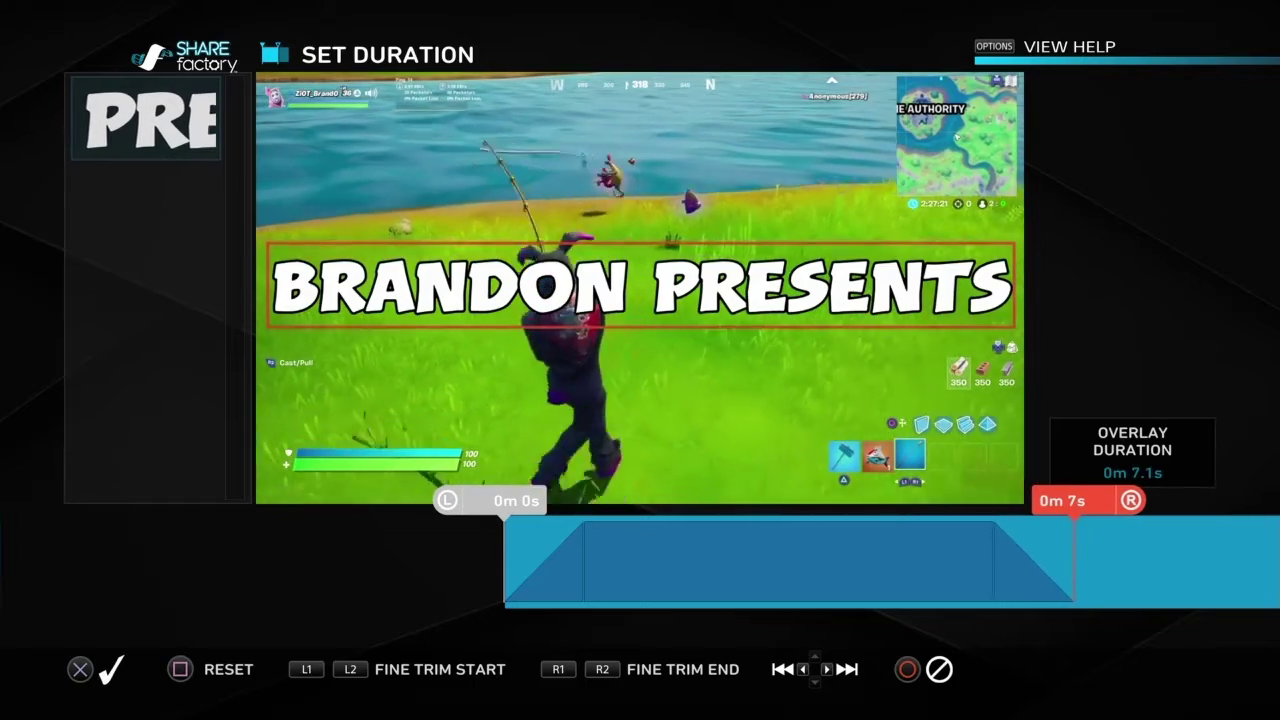
key(Right)
key(Right)
key(Right)
key(Right)
key(Right)
key(Right)
key(Right)
key(Right)
key(Right)
key(Right)
key(Right)
key(Right)
key(Right)
key(Right)
key(Right)
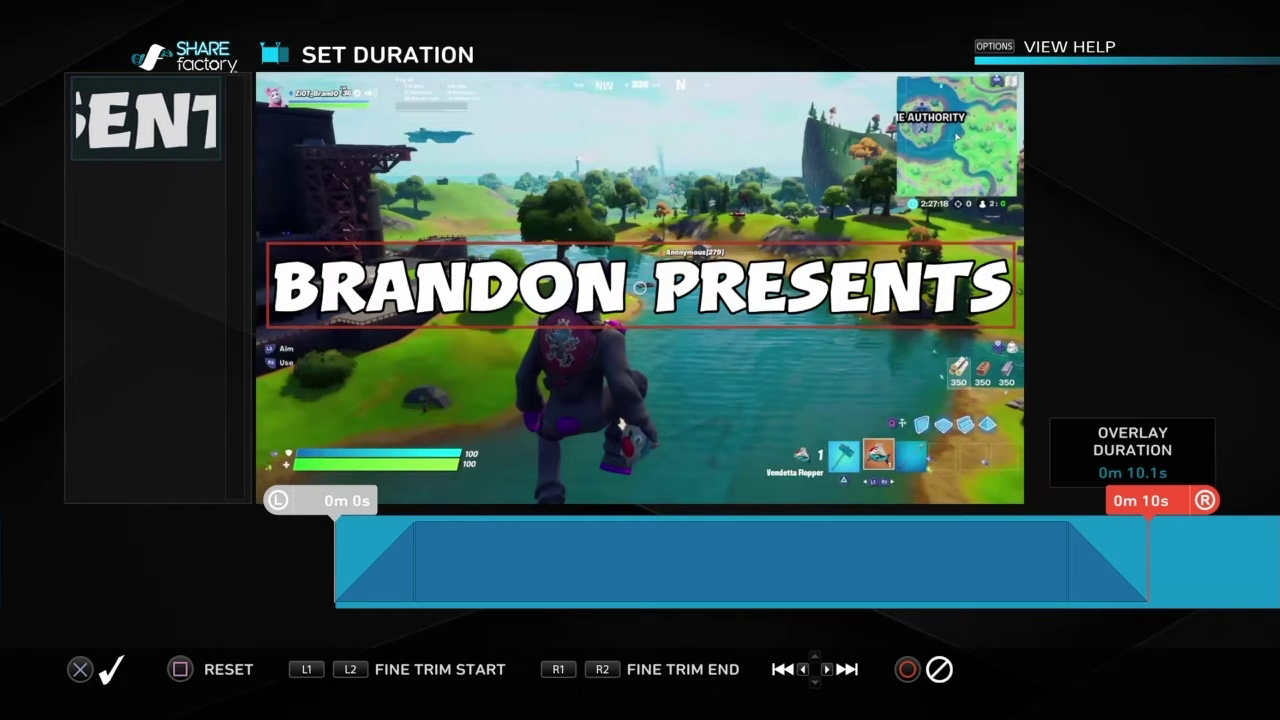
key(Return)
Play the title overlay from start to end over the first clip, and leave the overlay editor.
key(Right)
key(Right)
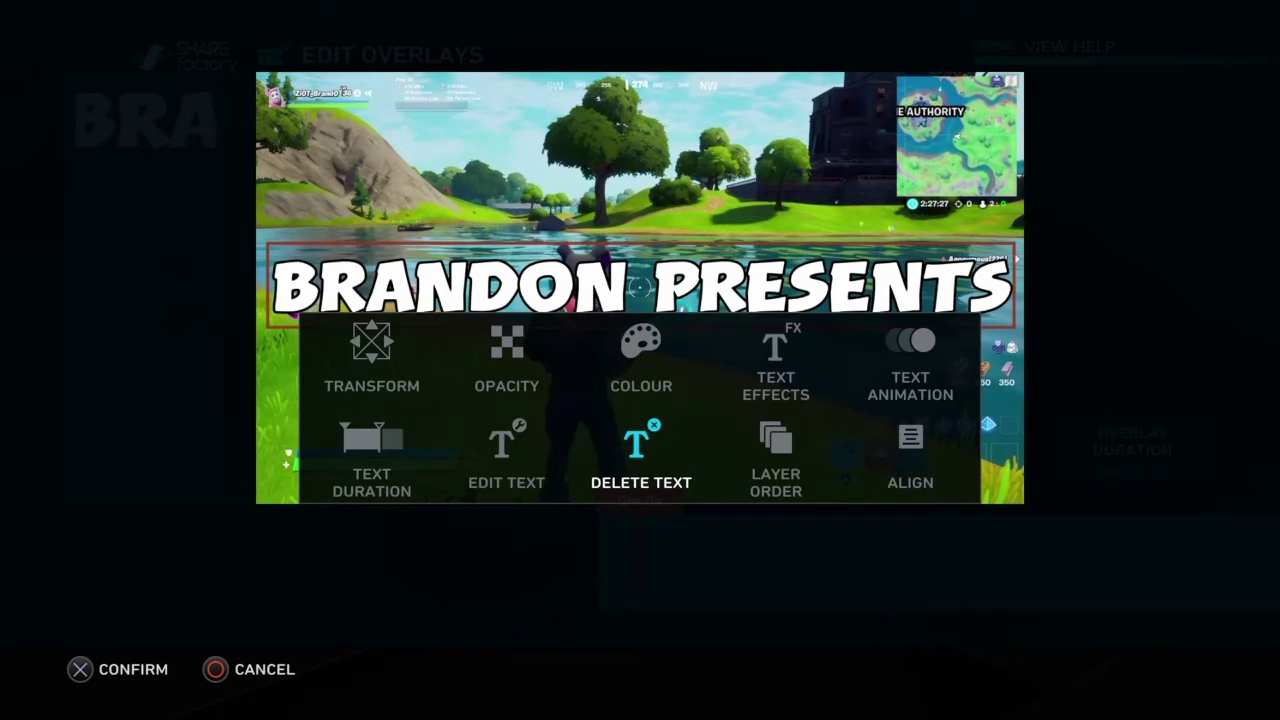
key(Escape)
key(Left)
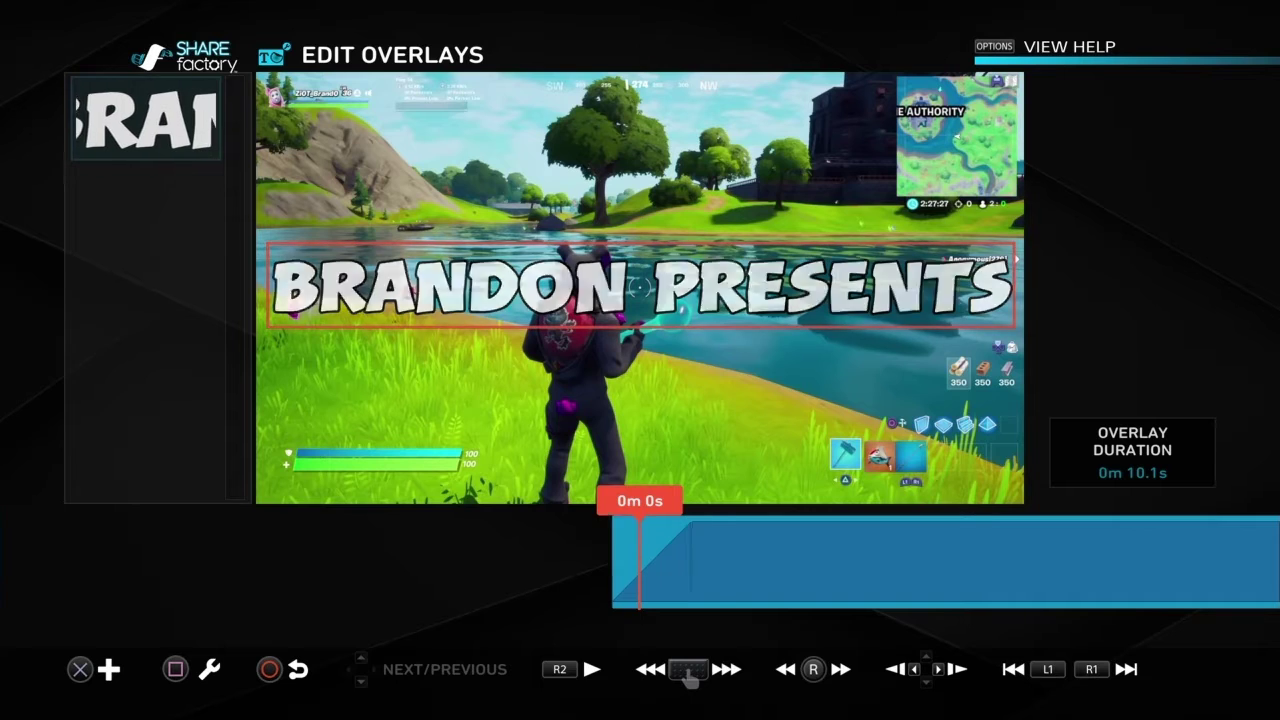
key(space)
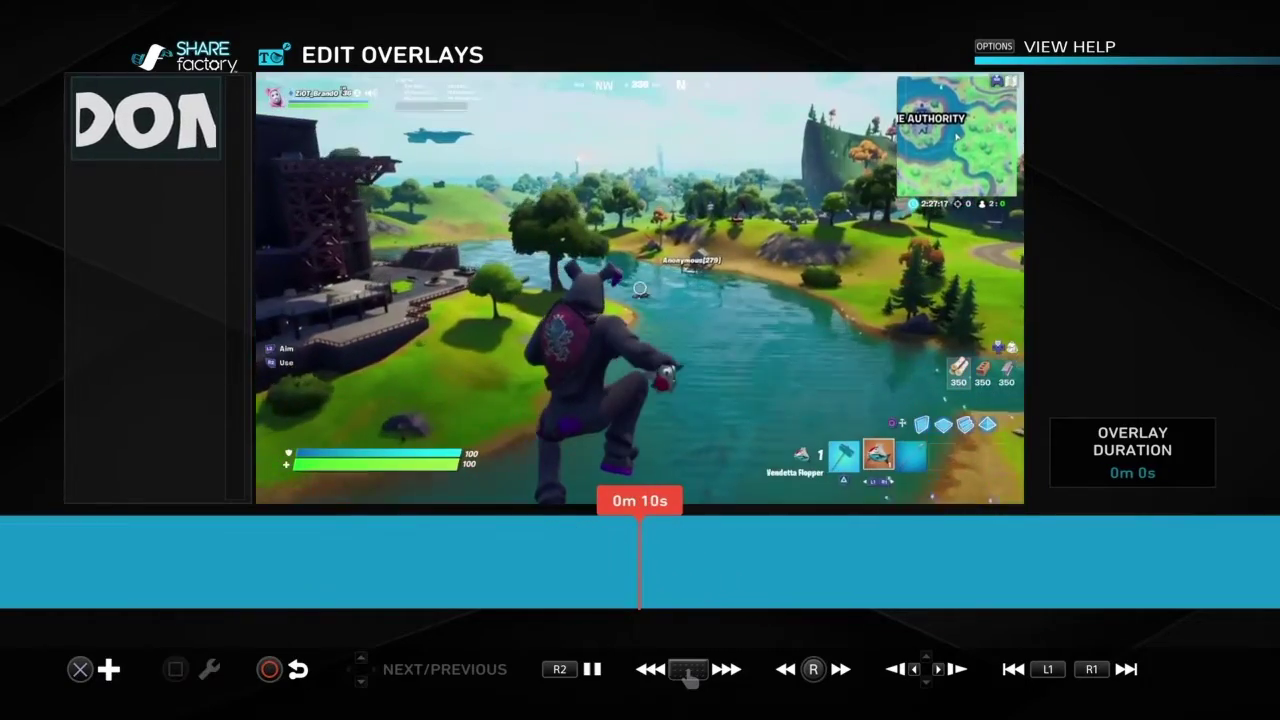
key(Escape)
Add a 1.00 s Cross Fade transition at the end of the first clip, around 0m 46s, accepting the shorter project length.
key(Right)
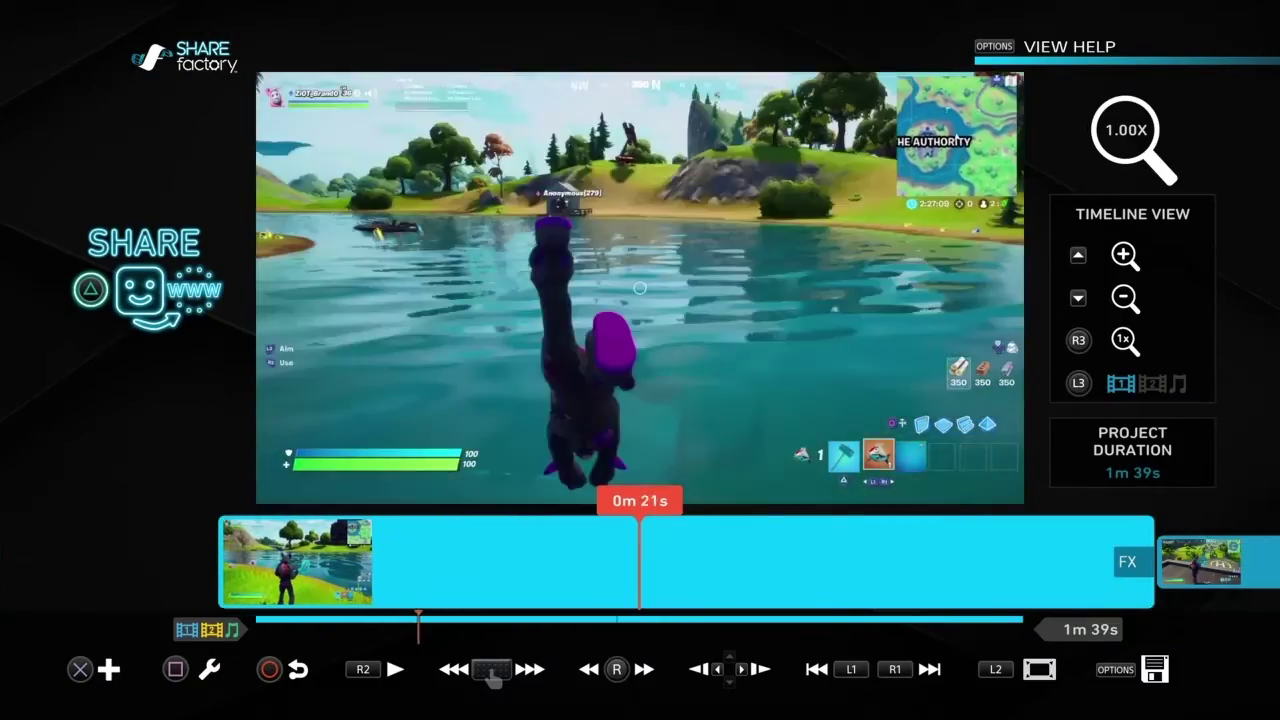
key(Left)
key(Left)
key(Right)
key(Left)
key(Left)
key(Right)
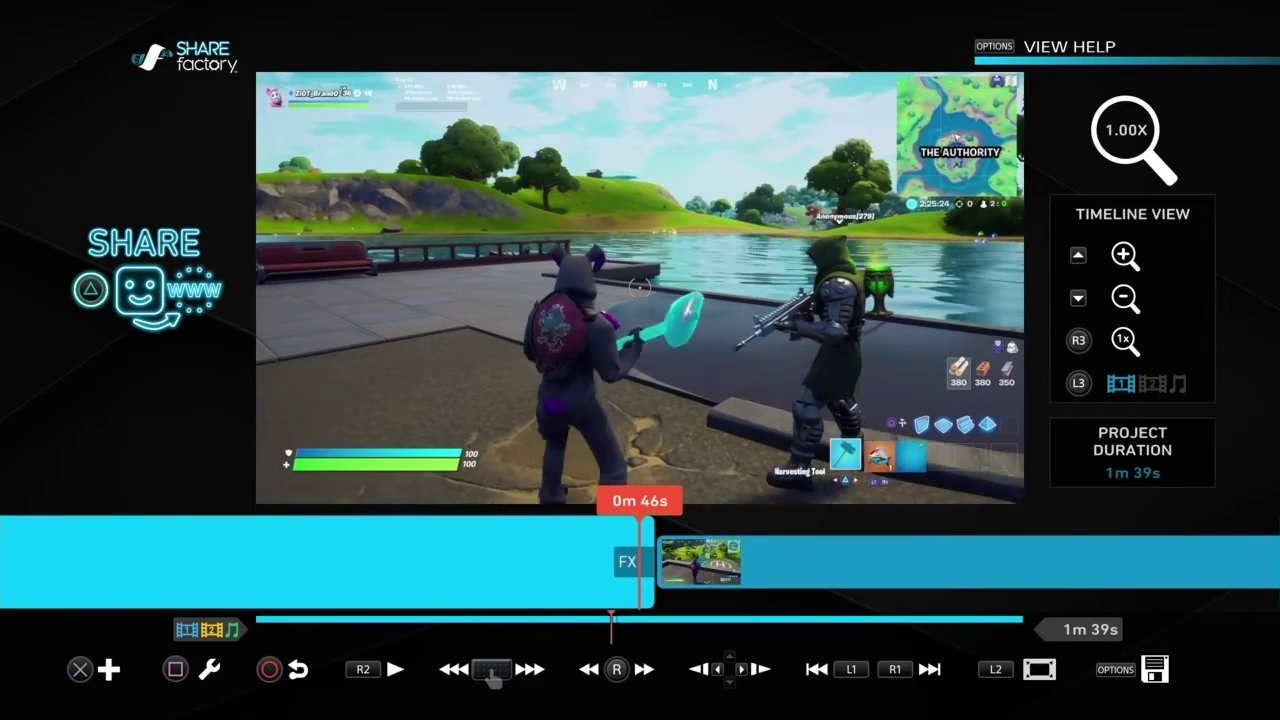
key(Right)
key(Left)
key(Right)
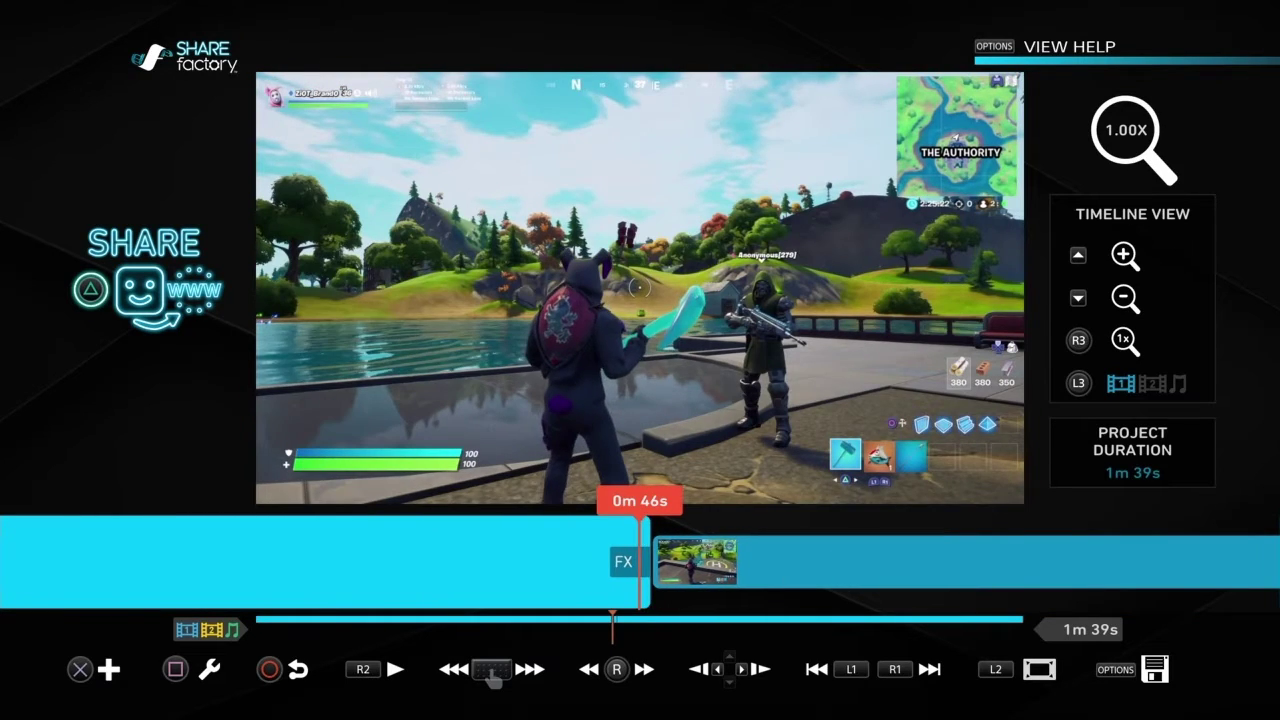
key(Return)
key(Right)
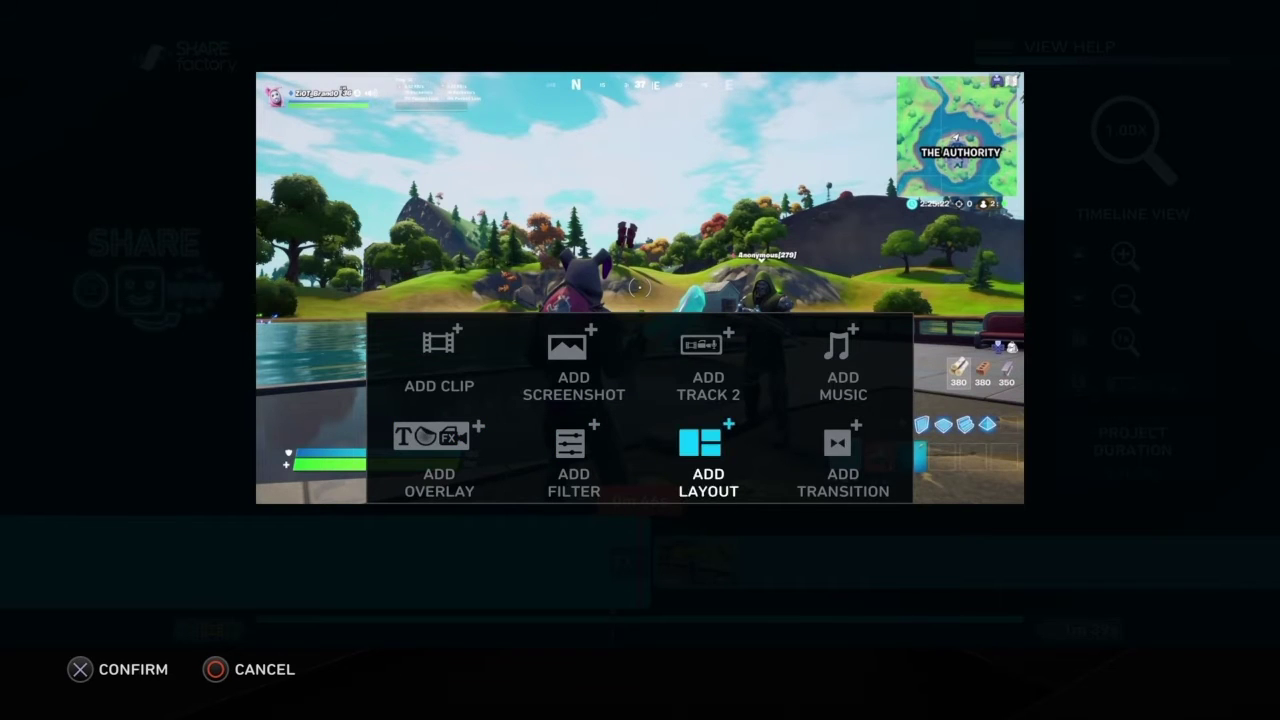
key(Return)
key(Right)
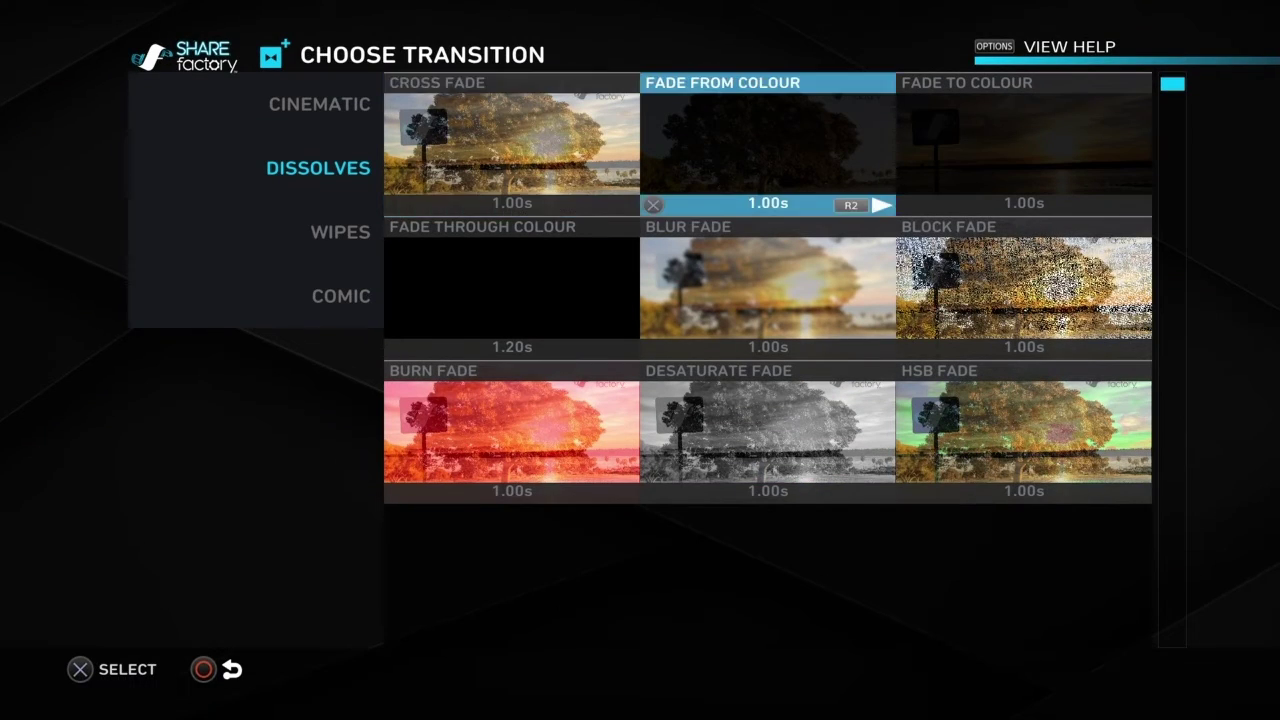
key(Down)
key(Up)
key(Left)
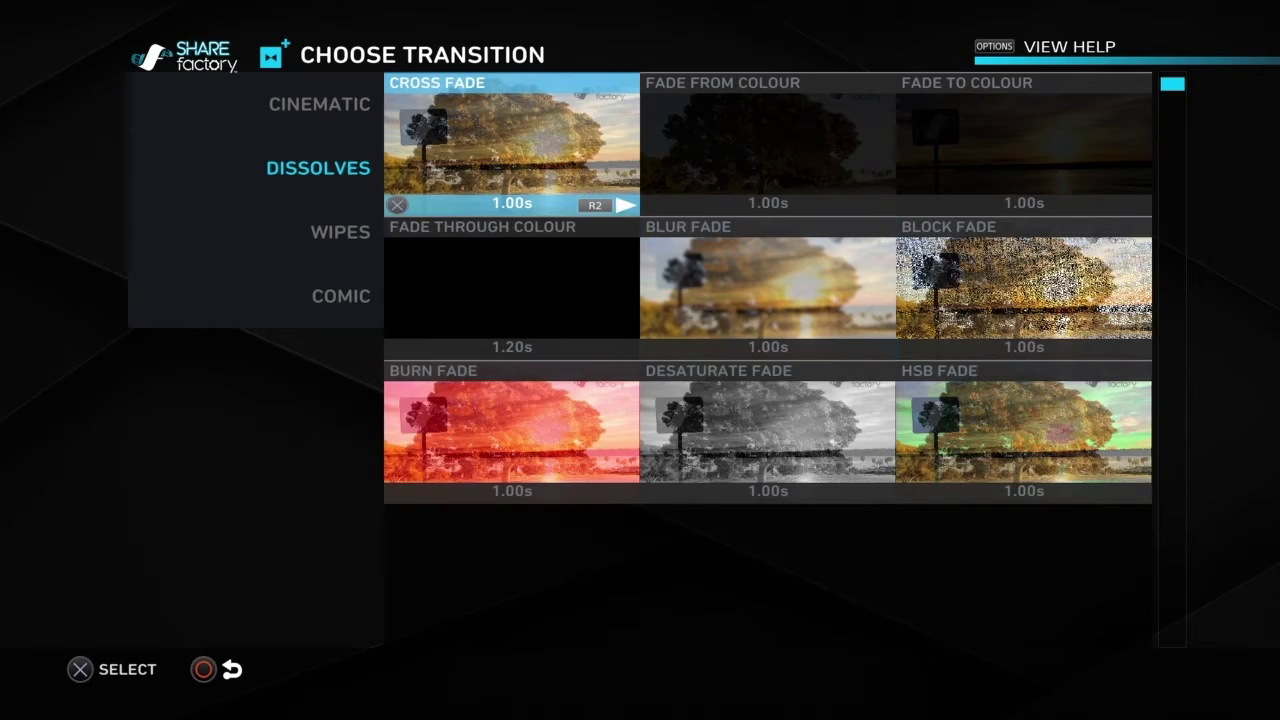
key(Return)
key(Left)
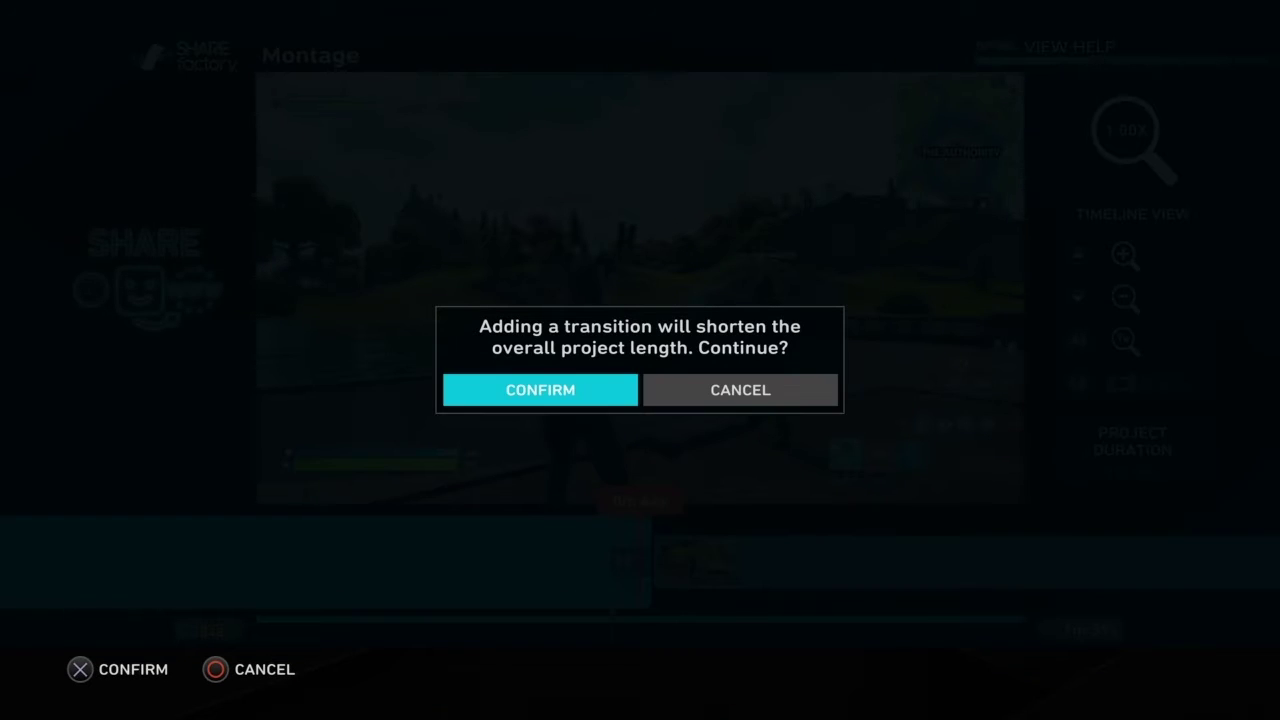
key(Return)
Play back the cross fade between the first and second clips, staying in the project.
key(space)
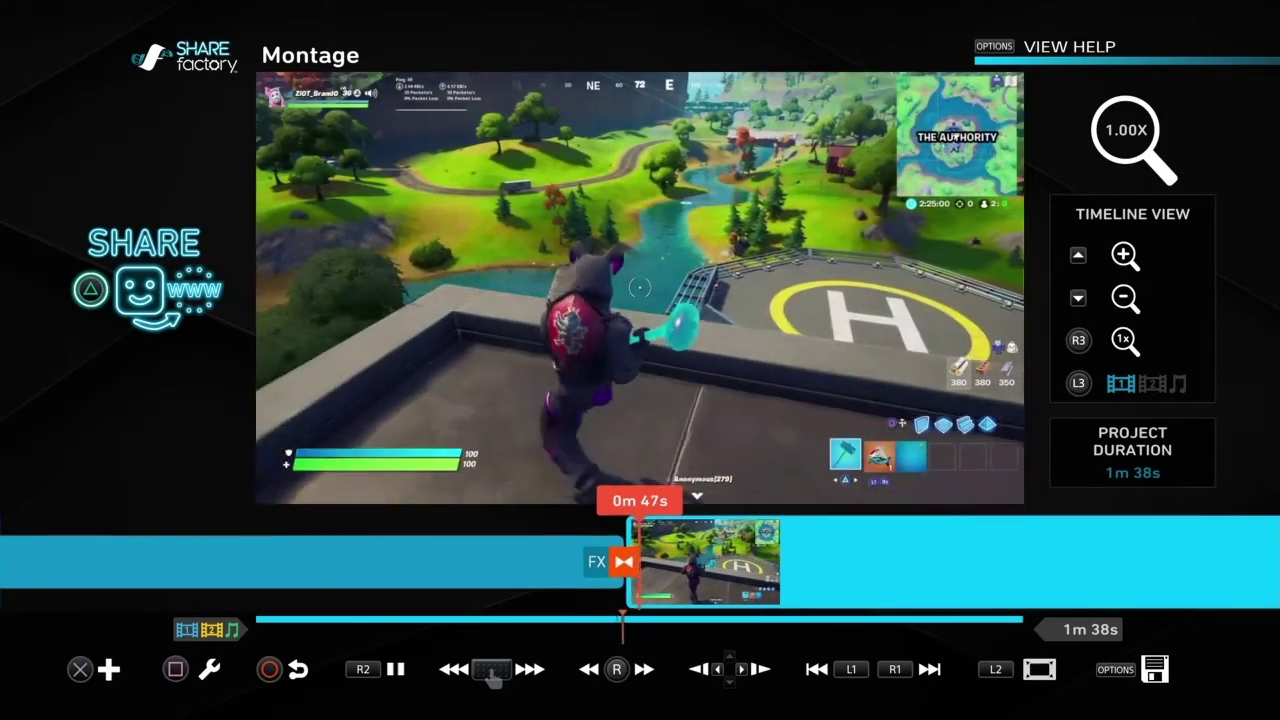
key(Escape)
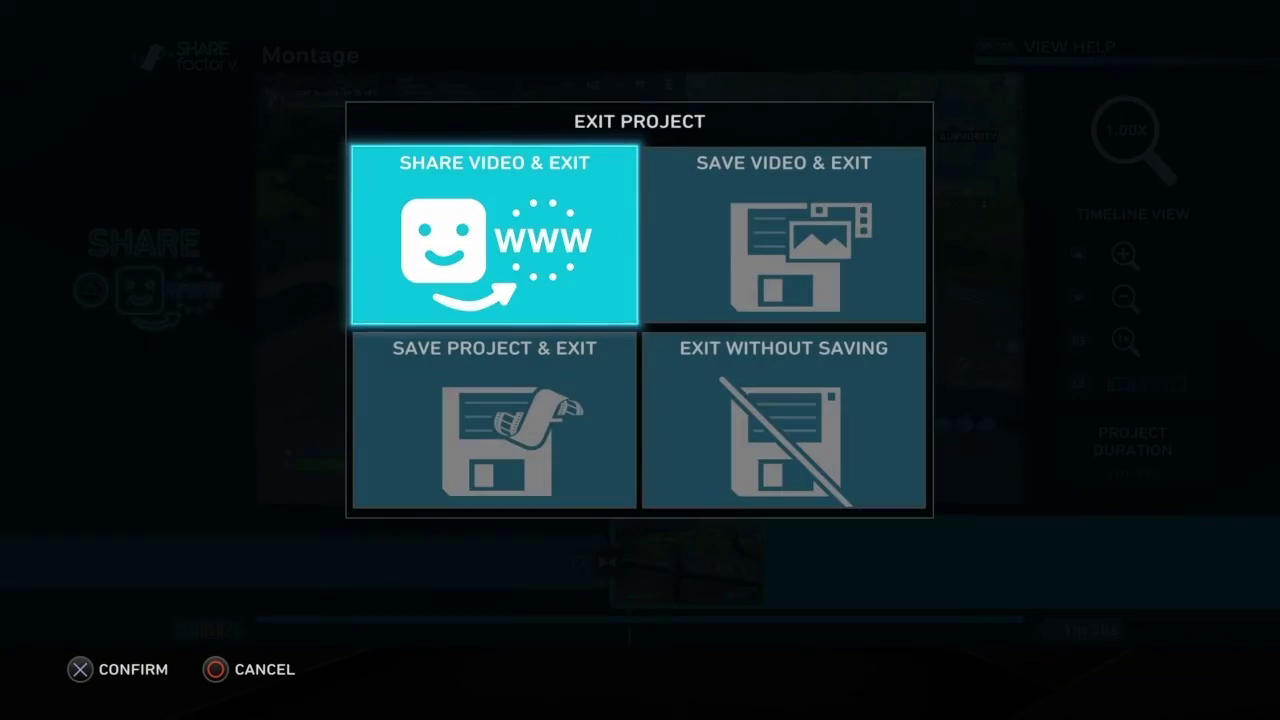
key(Escape)
key(Right)
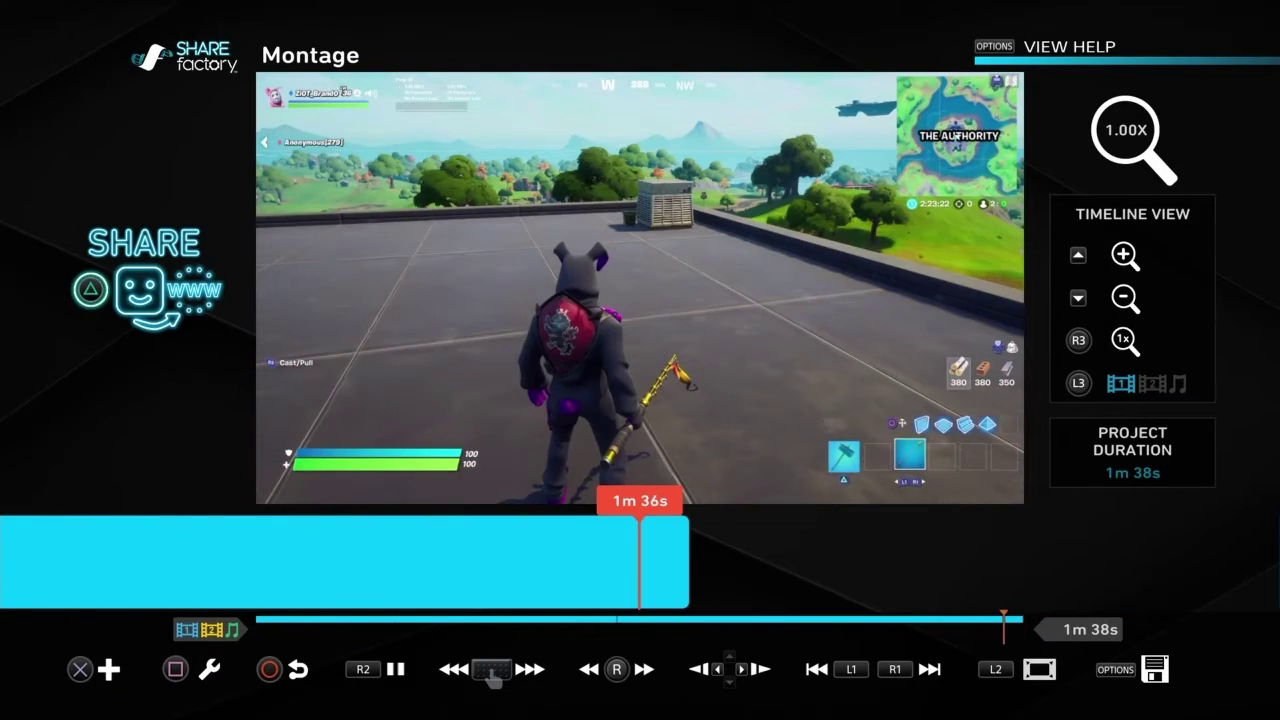
key(Return)
key(Return)
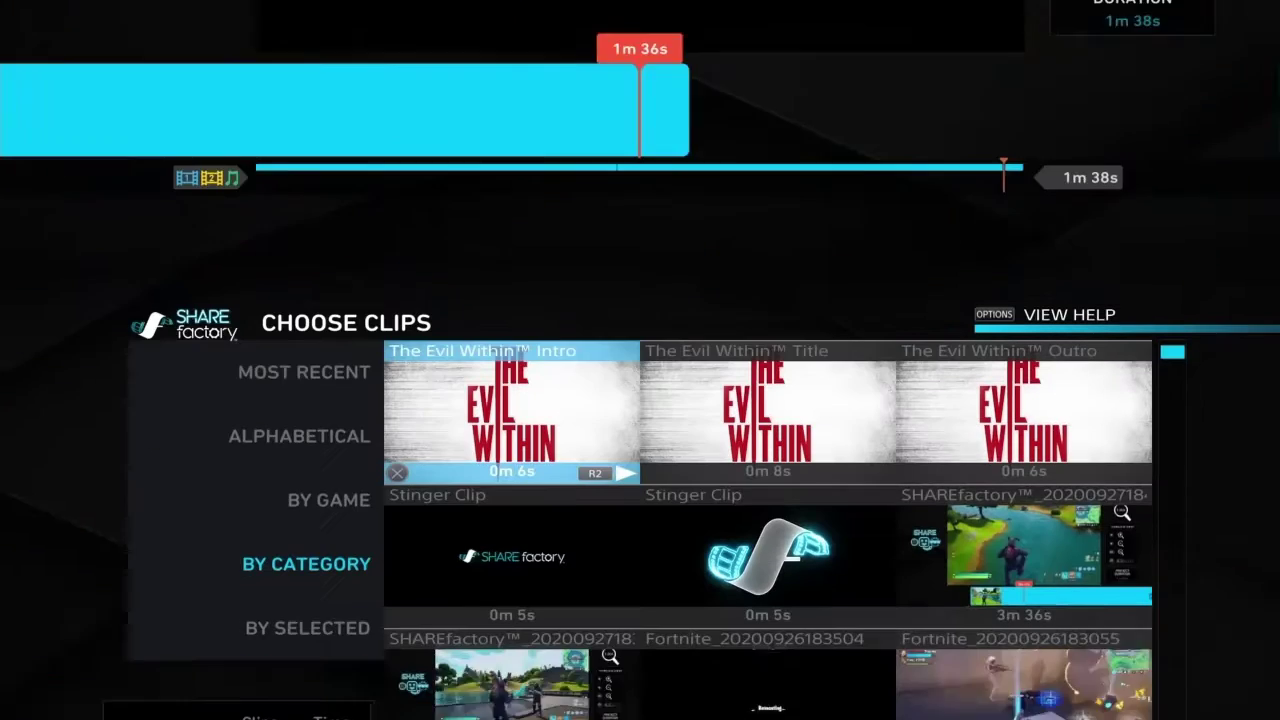
key(Right)
key(Down)
key(Down)
key(Down)
key(Right)
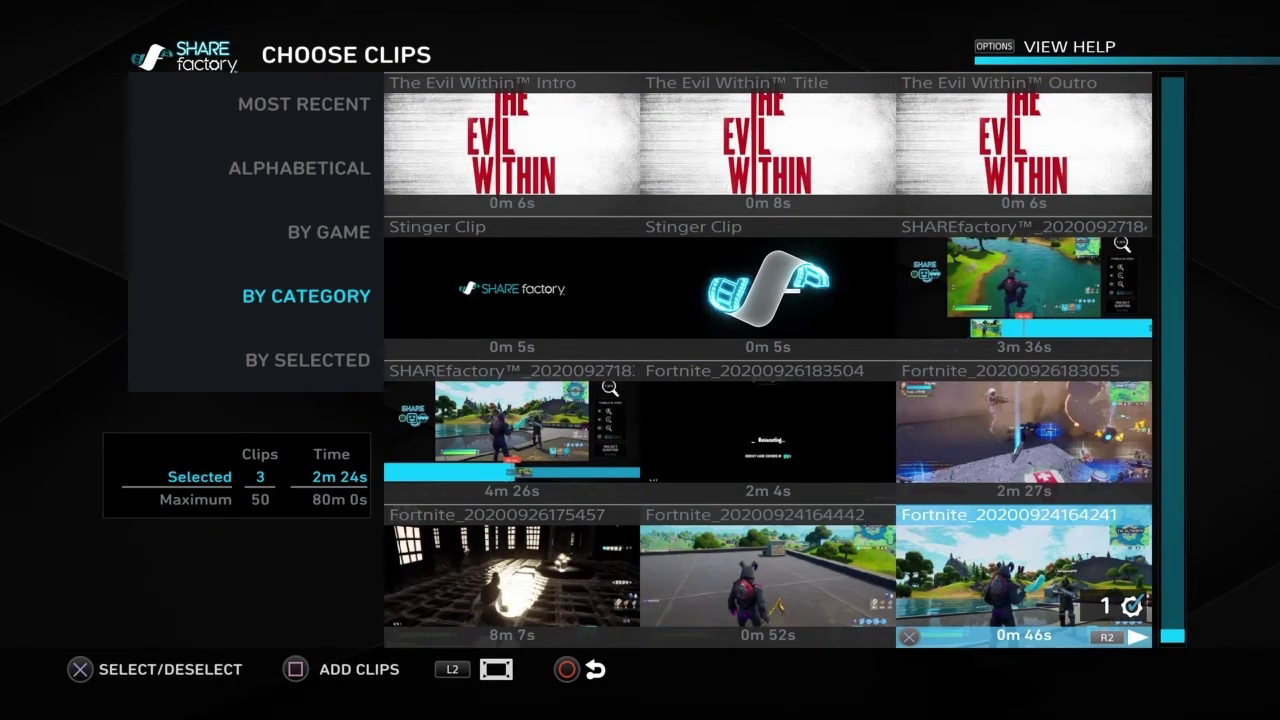
key(Escape)
Add a 1.00 s Cross Fade transition between the second and third clips, accepting the shorter project length.
key(Left)
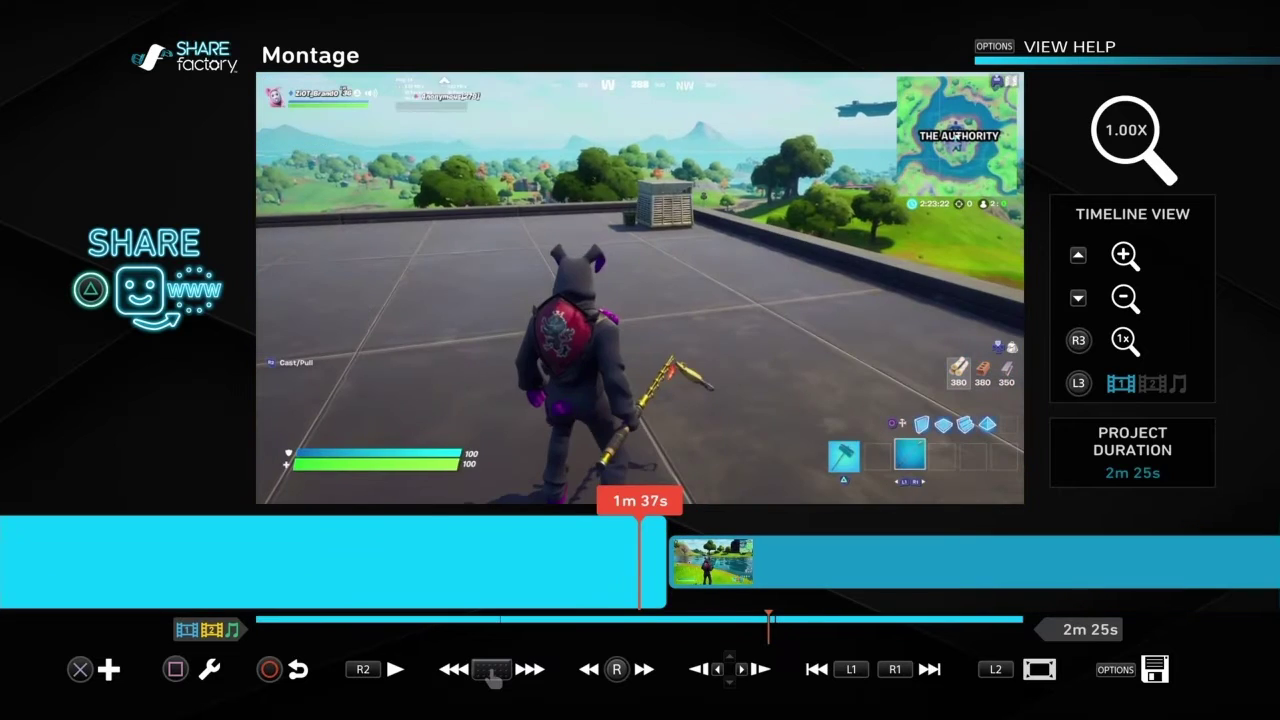
key(Return)
key(Right)
key(Right)
key(Right)
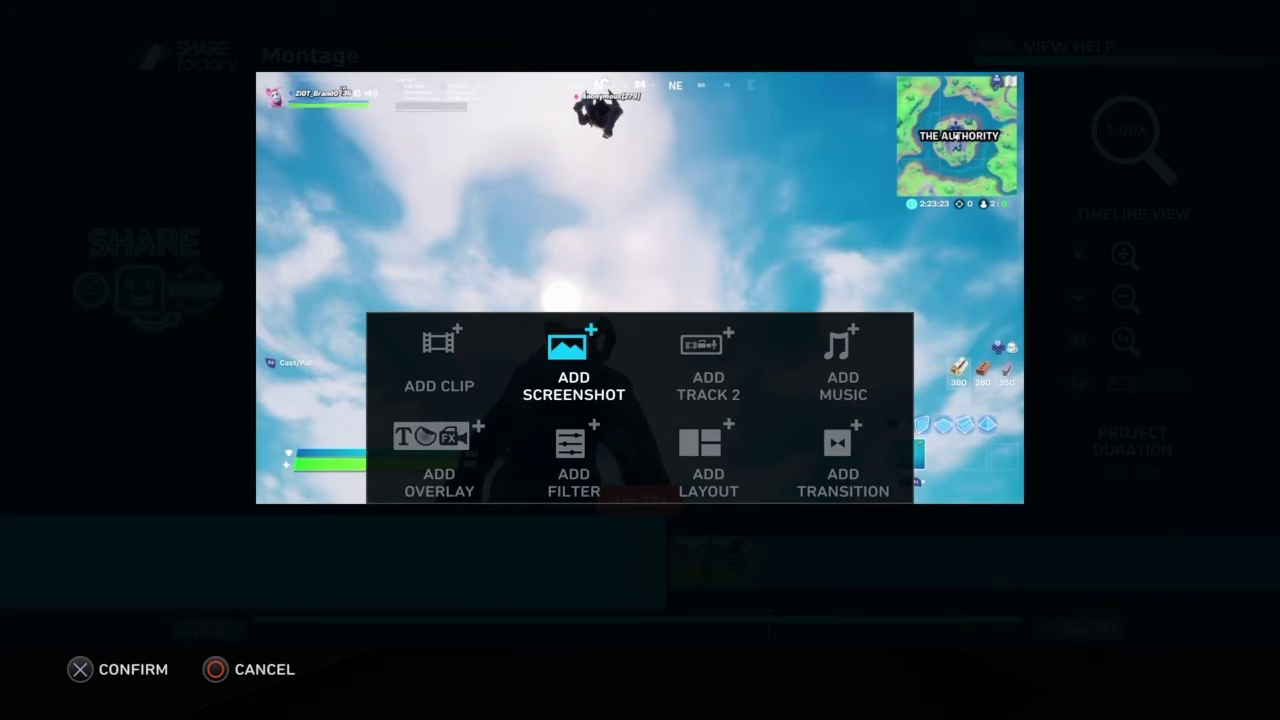
key(Left)
key(Down)
key(Right)
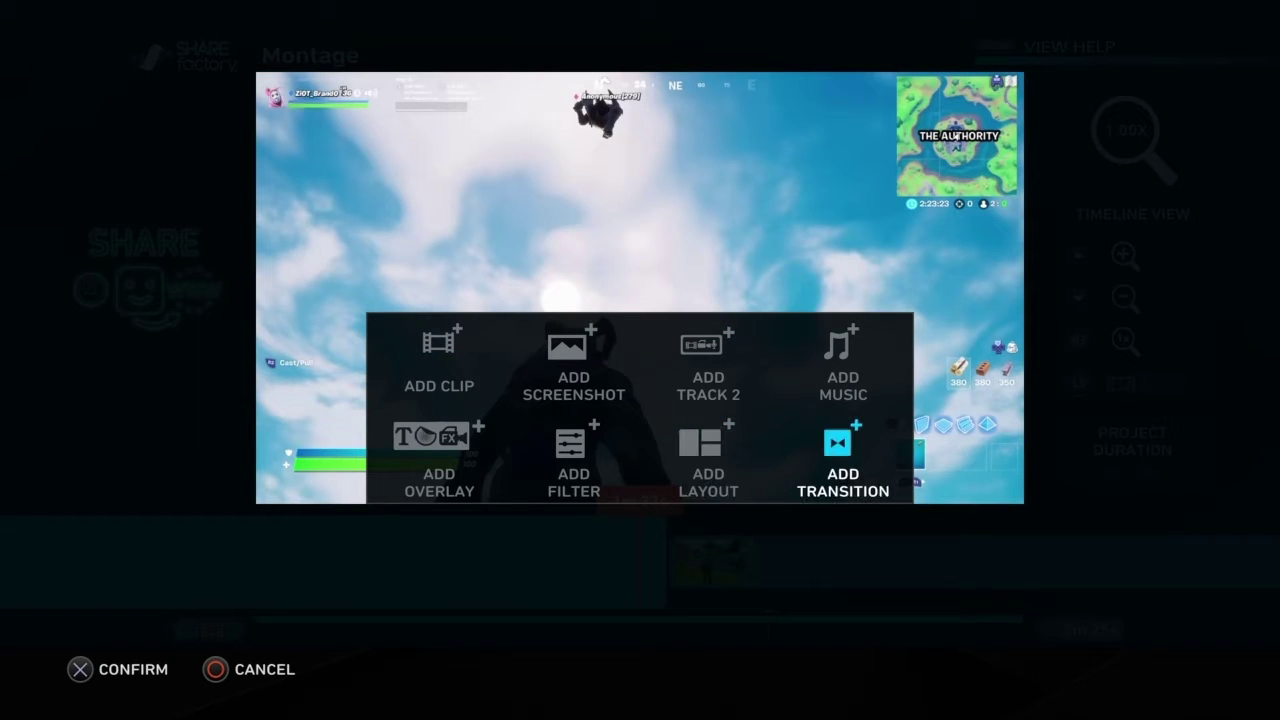
key(Return)
key(Right)
key(Left)
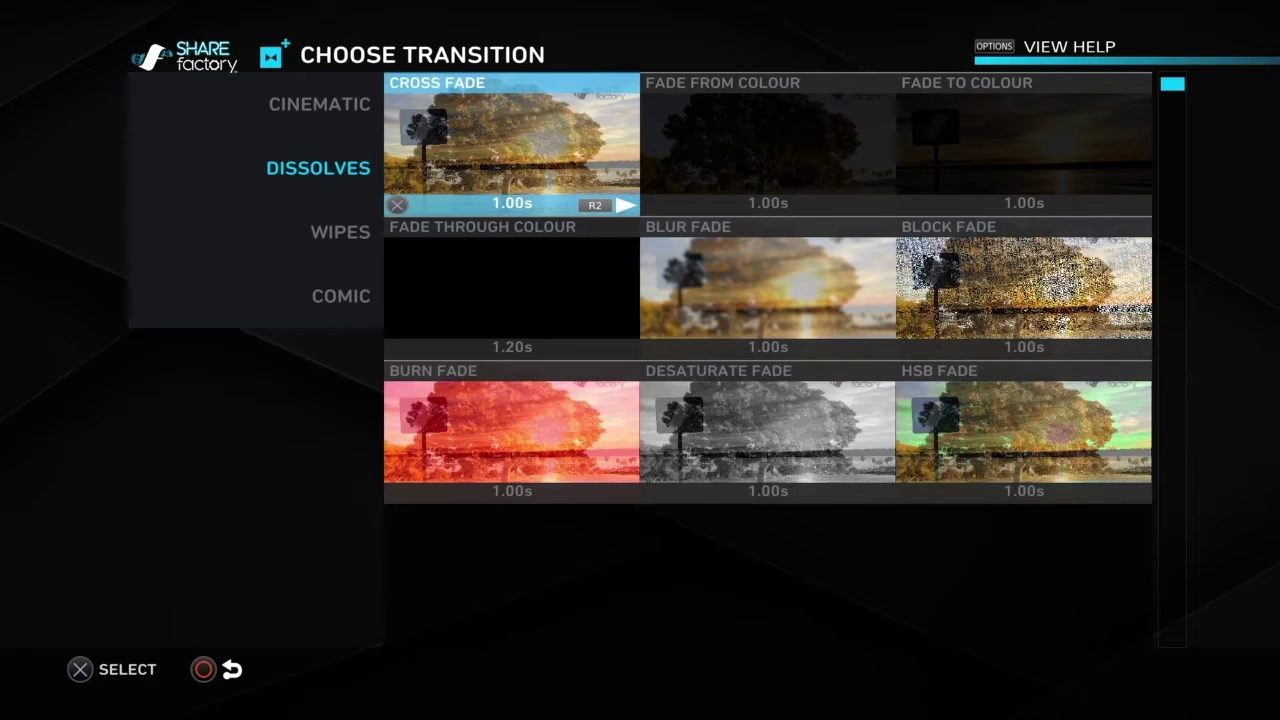
key(Return)
key(Left)
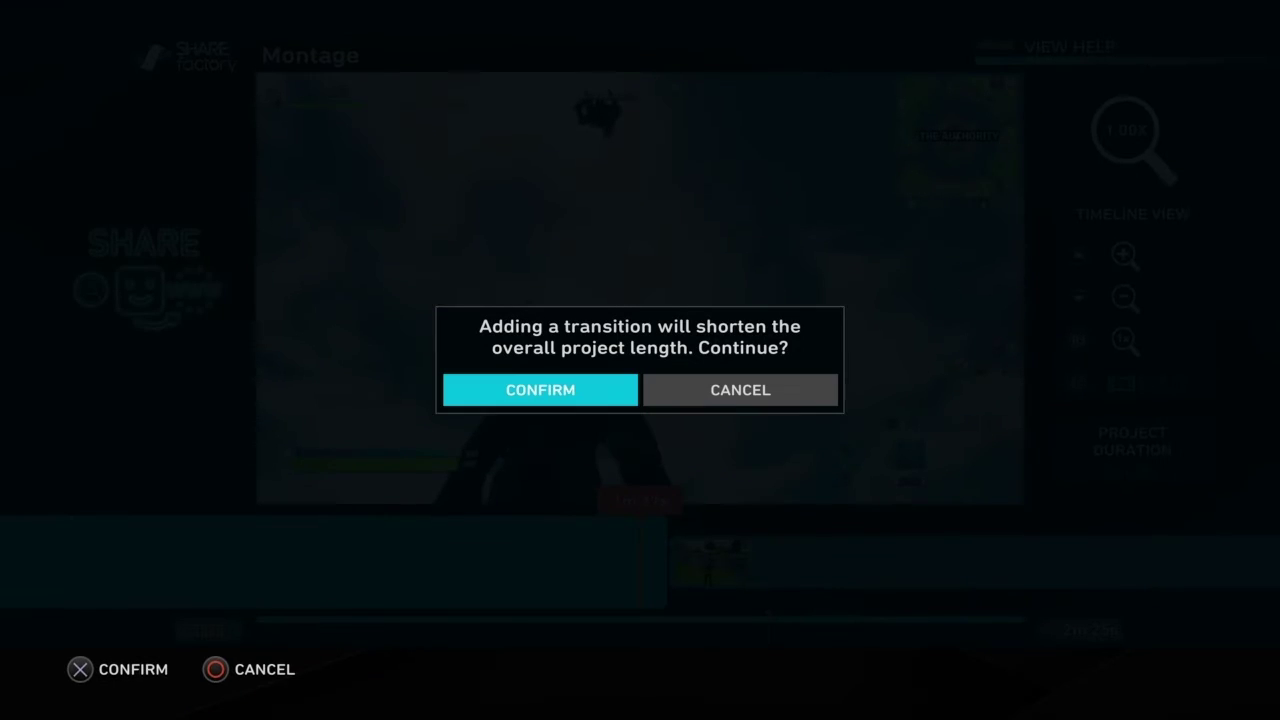
key(Return)
key(Right)
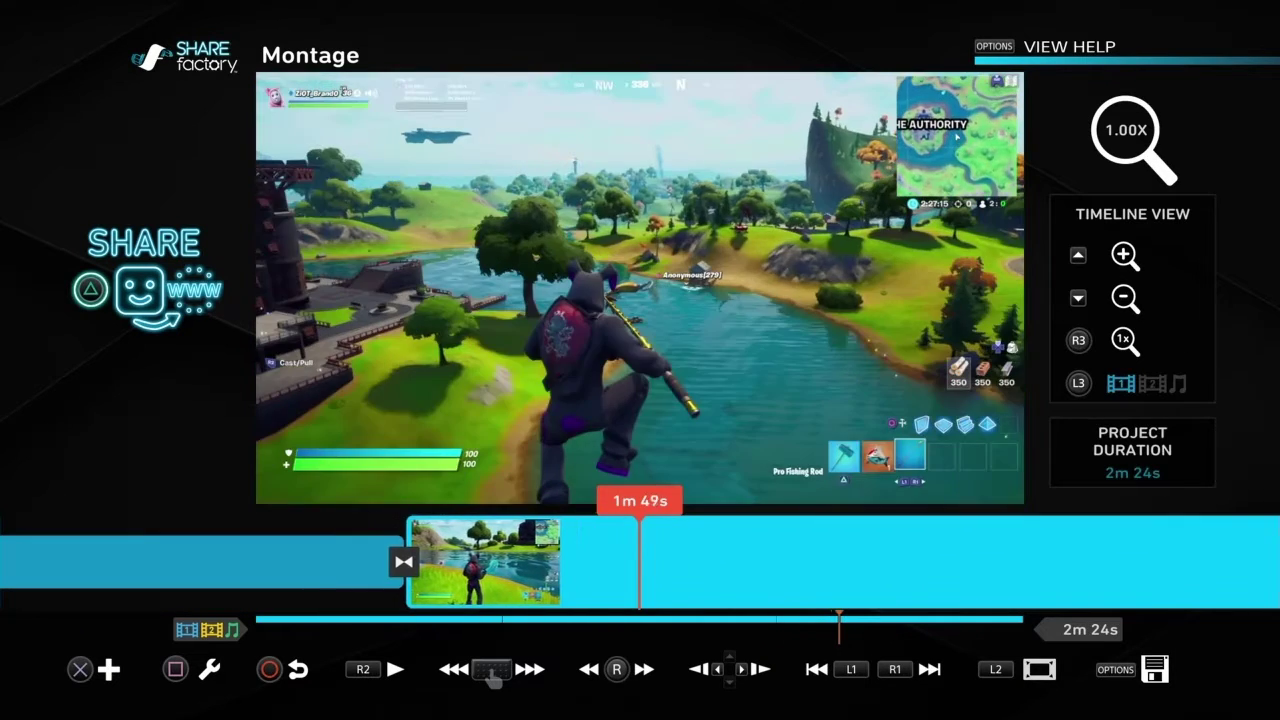